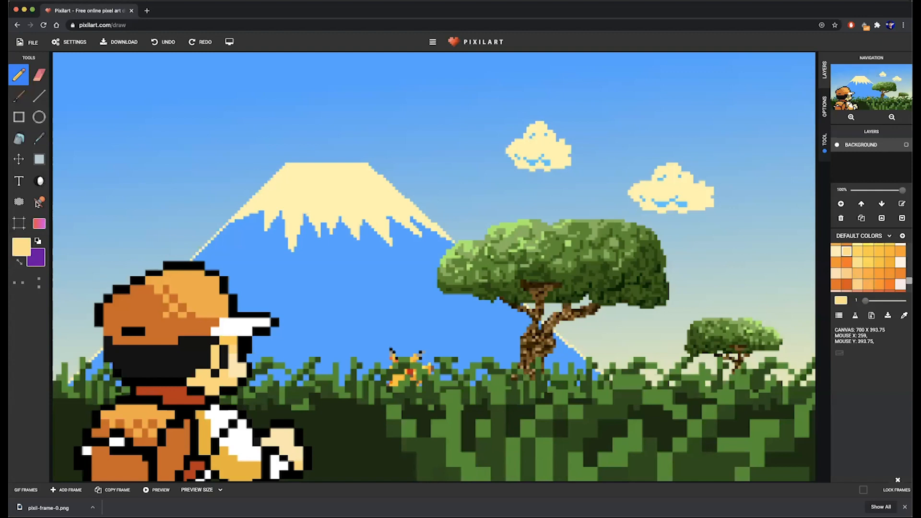
# Browse the popular stamps in the stamp gallery, loading more of them, and close the gallery
pyautogui.click(38, 202)
pyautogui.moveTo(87, 106); pyautogui.dragTo(50, 100)
pyautogui.press('BackSpace')
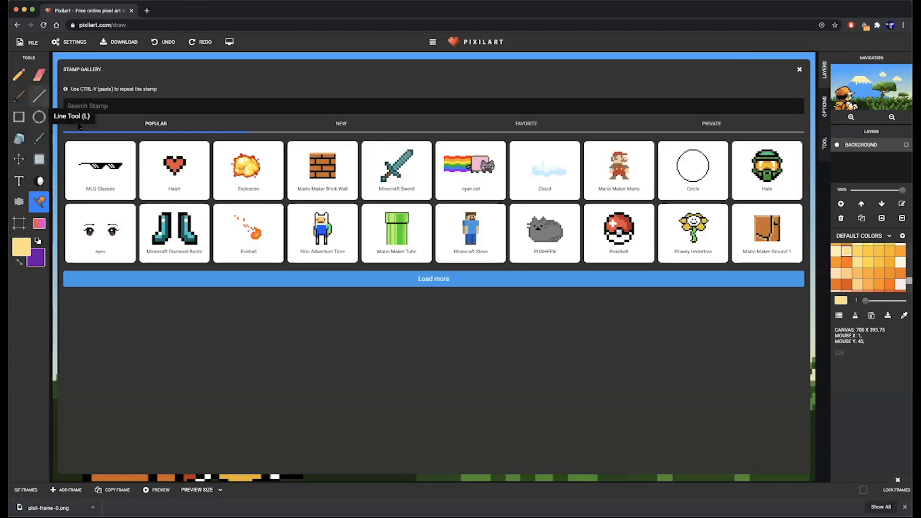
pyautogui.click(278, 277)
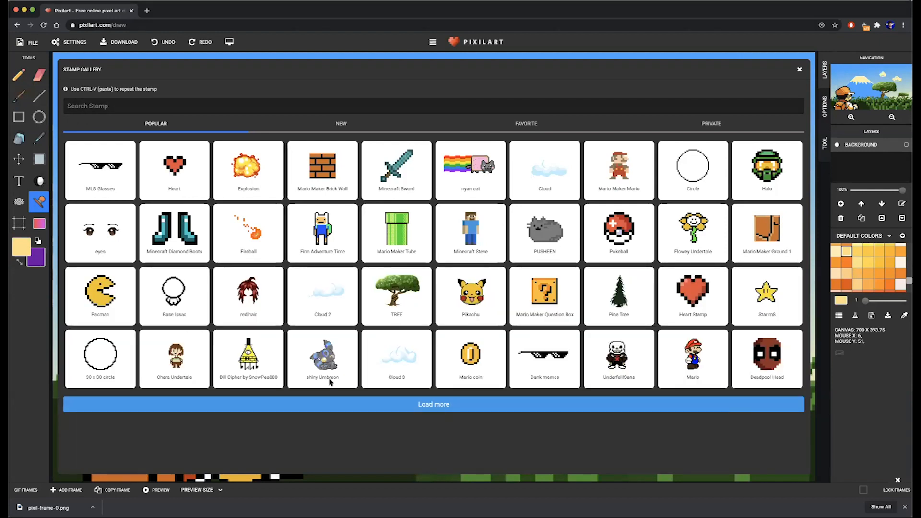
pyautogui.click(336, 404)
pyautogui.scroll(-2, 341, 405)
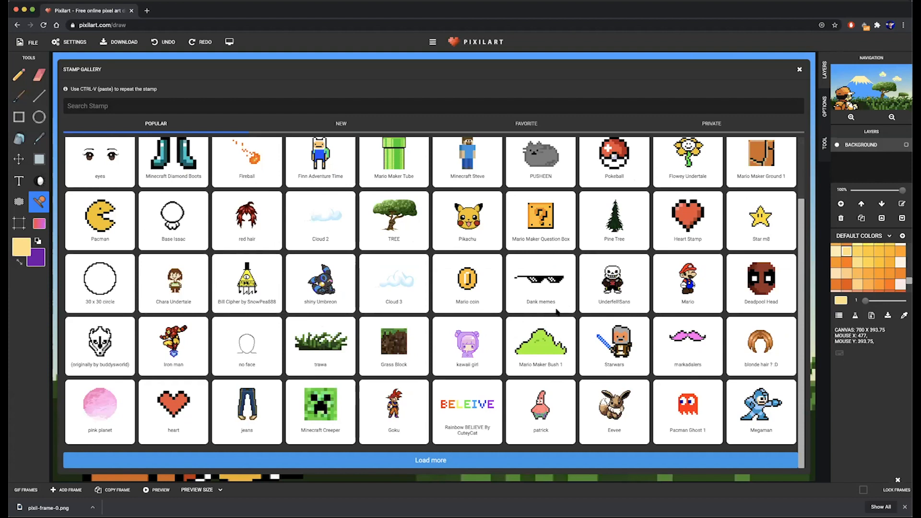
pyautogui.scroll(1, 557, 312)
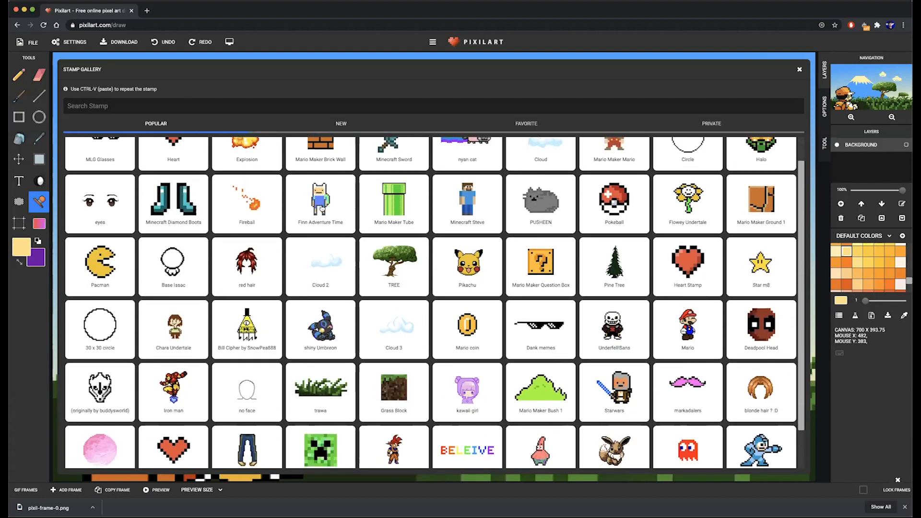
pyautogui.scroll(1, 443, 222)
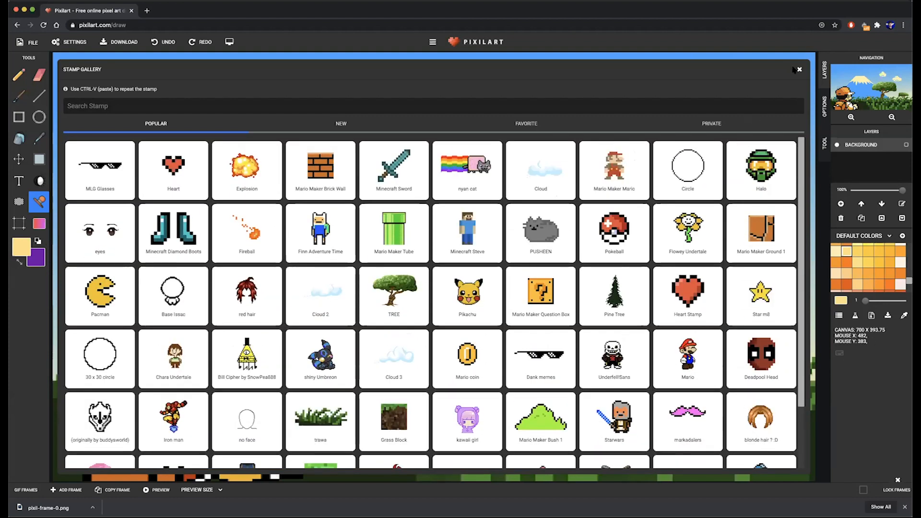
pyautogui.click(799, 70)
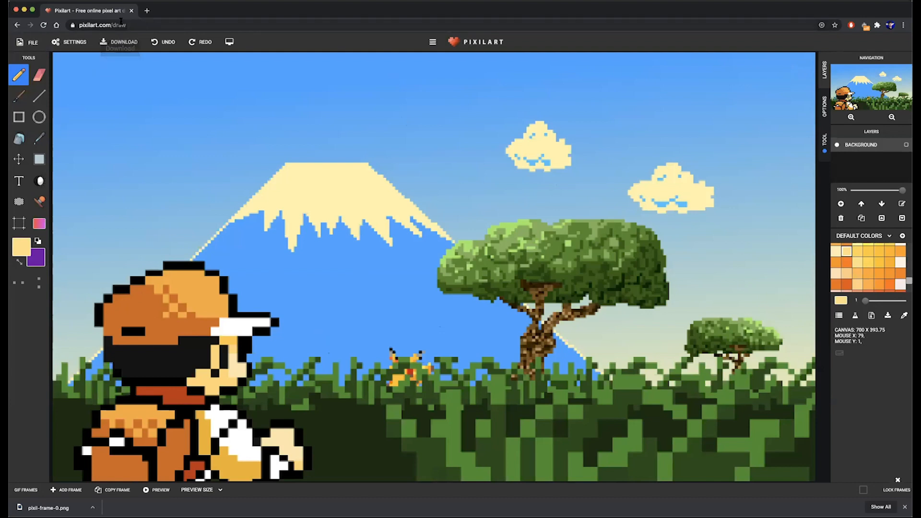
# Start a new drawing with the 256x144 preset, discarding the current artwork
pyautogui.click(27, 44)
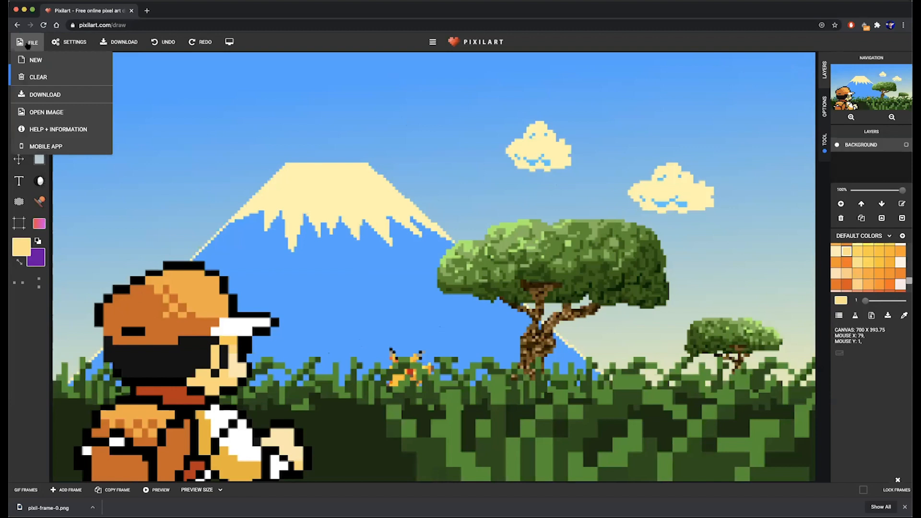
pyautogui.click(30, 59)
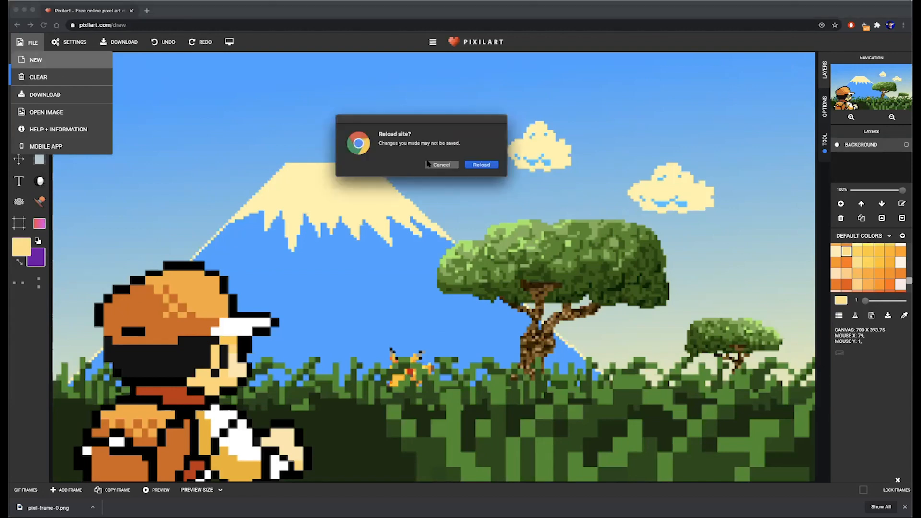
pyautogui.click(477, 165)
pyautogui.click(603, 224)
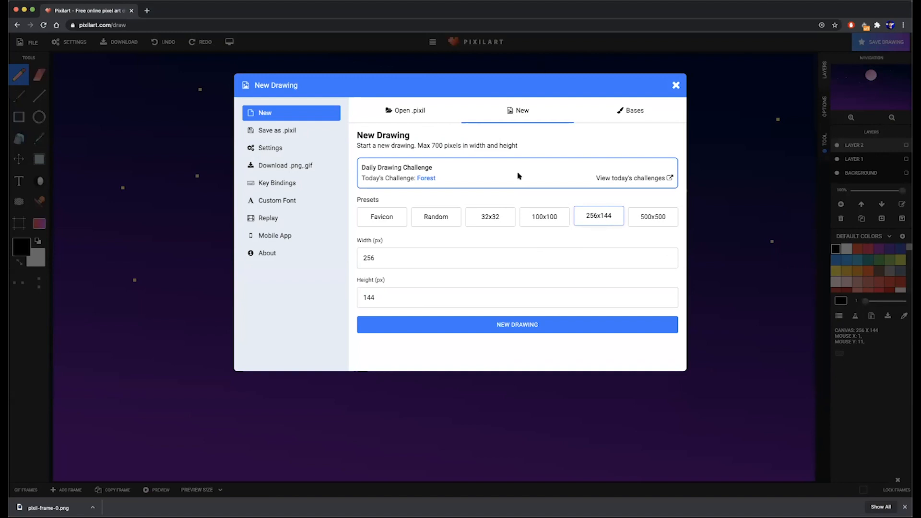
pyautogui.press('Return')
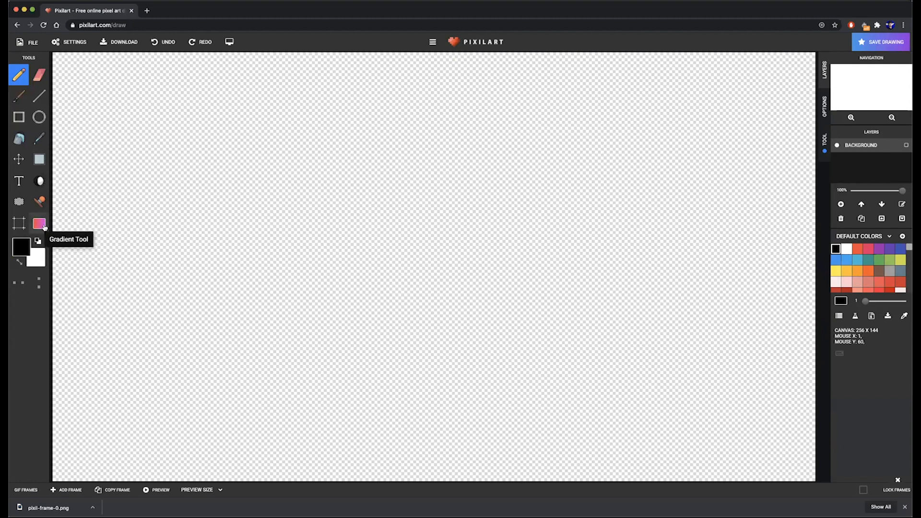
# Choose the Gradient tool with dark purple as the primary colour and dark navy blue as the secondary colour
pyautogui.click(44, 227)
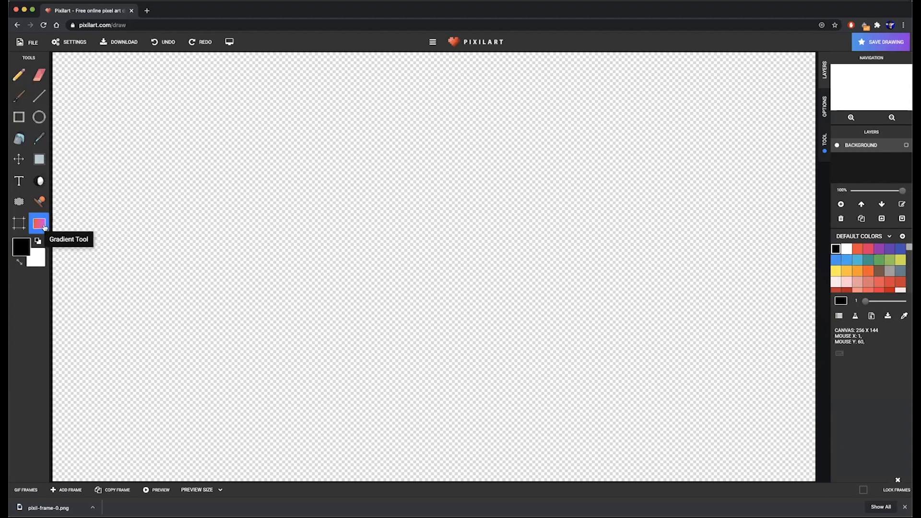
pyautogui.click(25, 251)
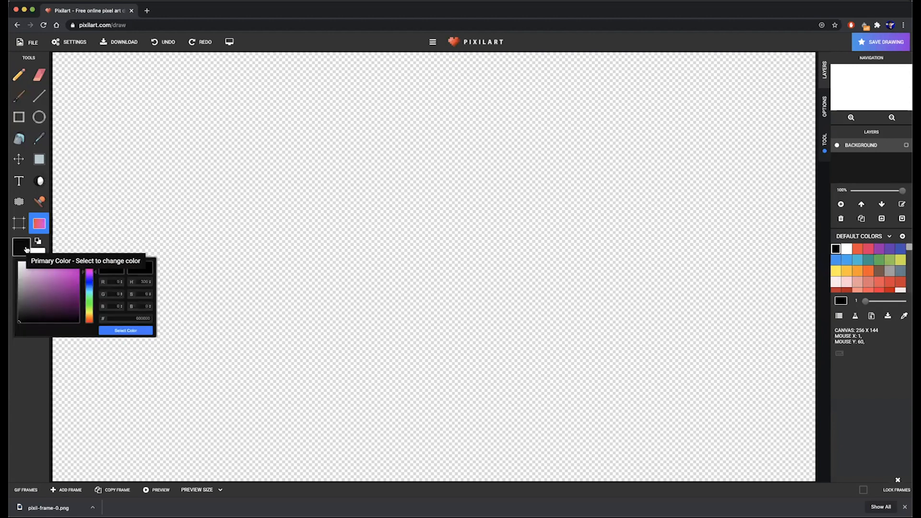
pyautogui.click(41, 249)
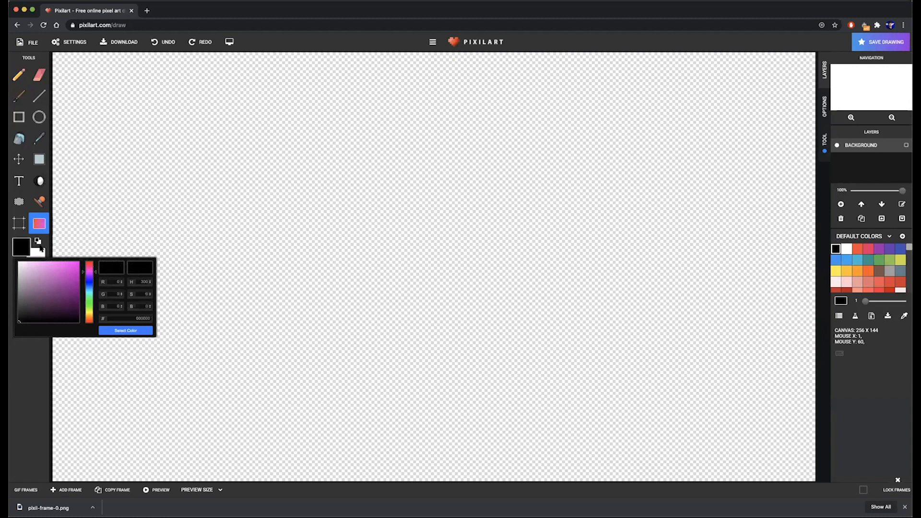
pyautogui.click(77, 296)
pyautogui.click(138, 330)
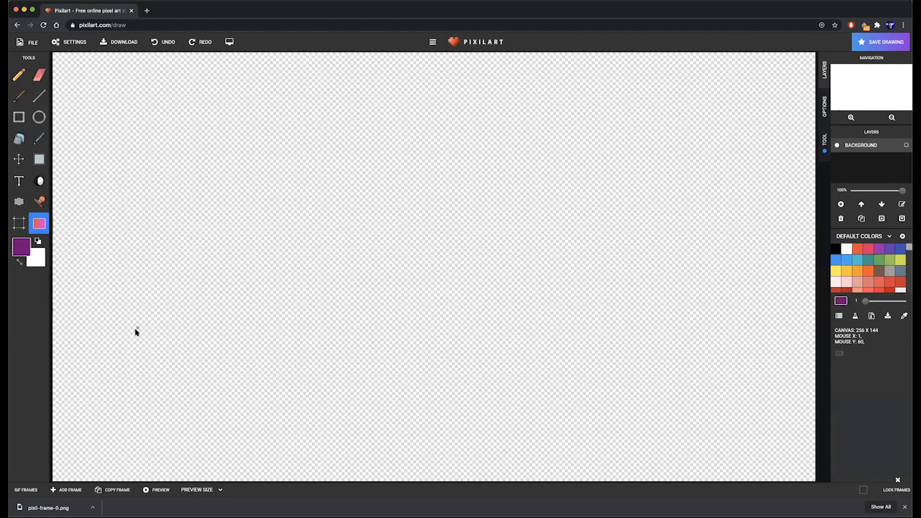
pyautogui.click(38, 264)
pyautogui.moveTo(104, 298); pyautogui.dragTo(107, 292)
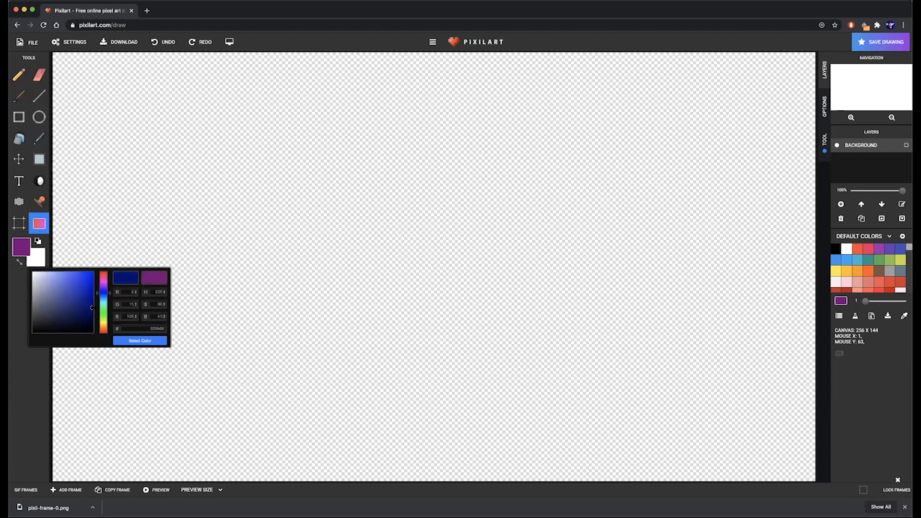
pyautogui.click(129, 341)
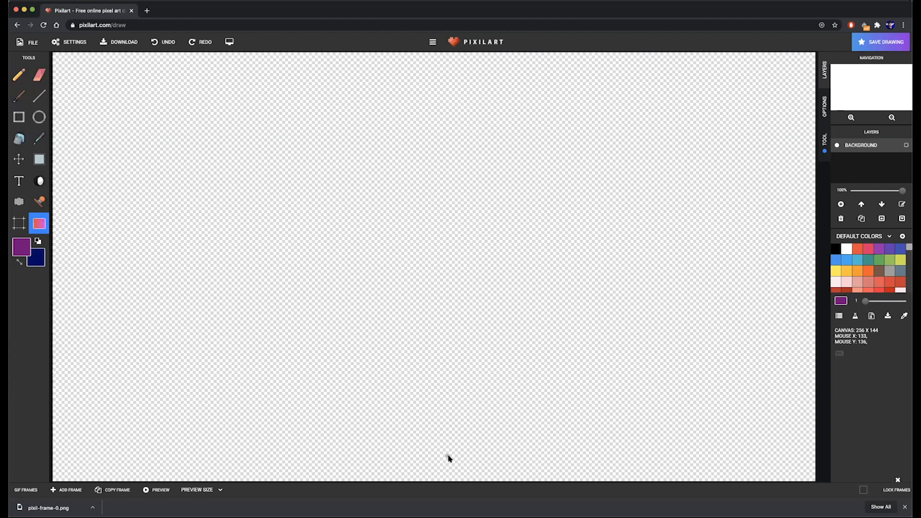
# Fill the background with a vertical gradient running from purple at the bottom of the canvas to navy blue at the top
pyautogui.moveTo(449, 458); pyautogui.dragTo(431, 156)
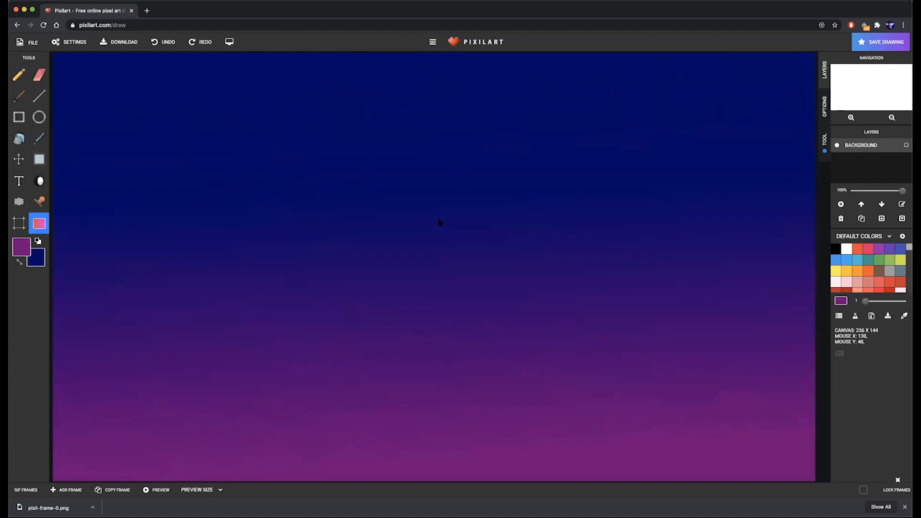
pyautogui.moveTo(438, 222); pyautogui.dragTo(414, 60)
pyautogui.moveTo(417, 104); pyautogui.dragTo(457, 276)
pyautogui.moveTo(445, 110); pyautogui.dragTo(444, 93)
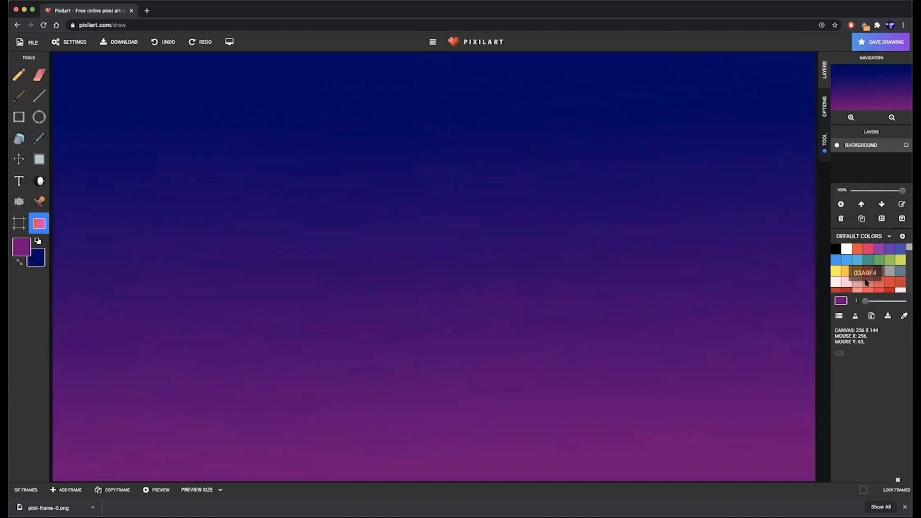
# Scatter small single-pixel stars across the sky with the Pencil in pale yellow ffe082
pyautogui.scroll(-3, 898, 263)
pyautogui.scroll(-4, 894, 262)
pyautogui.scroll(-3, 892, 260)
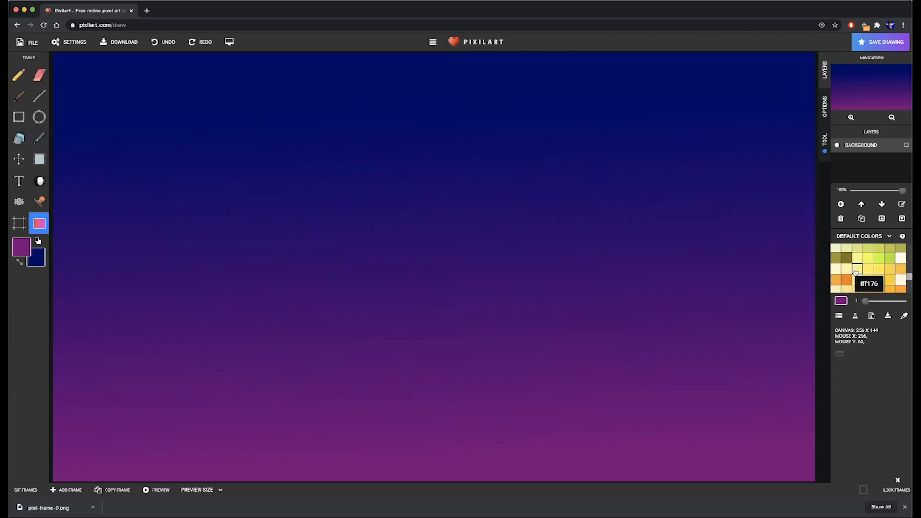
pyautogui.scroll(-1, 849, 282)
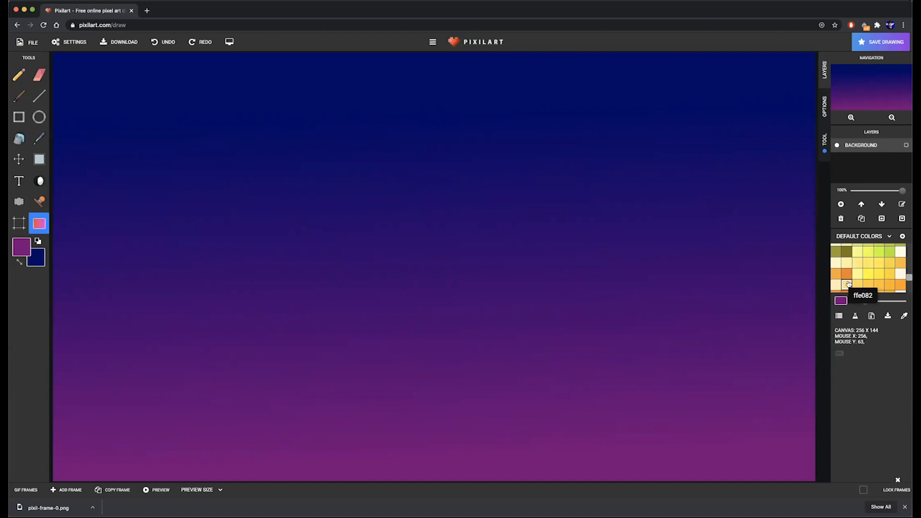
pyautogui.click(848, 283)
pyautogui.click(19, 75)
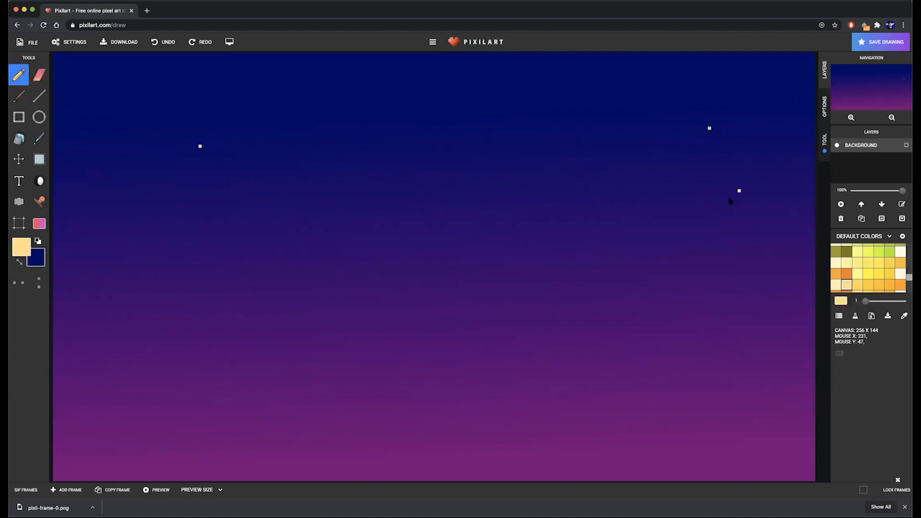
pyautogui.click(376, 239)
pyautogui.click(132, 286)
pyautogui.click(322, 379)
pyautogui.click(751, 349)
pyautogui.click(764, 322)
# Add a new layer and place the "pink planet" stamp, found by searching for planet, in the upper-left part of the sky
pyautogui.click(838, 204)
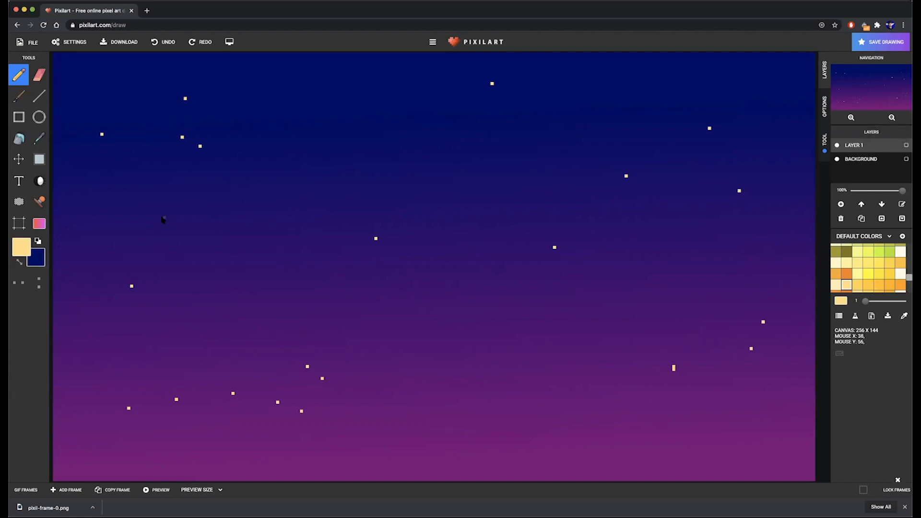
pyautogui.click(41, 202)
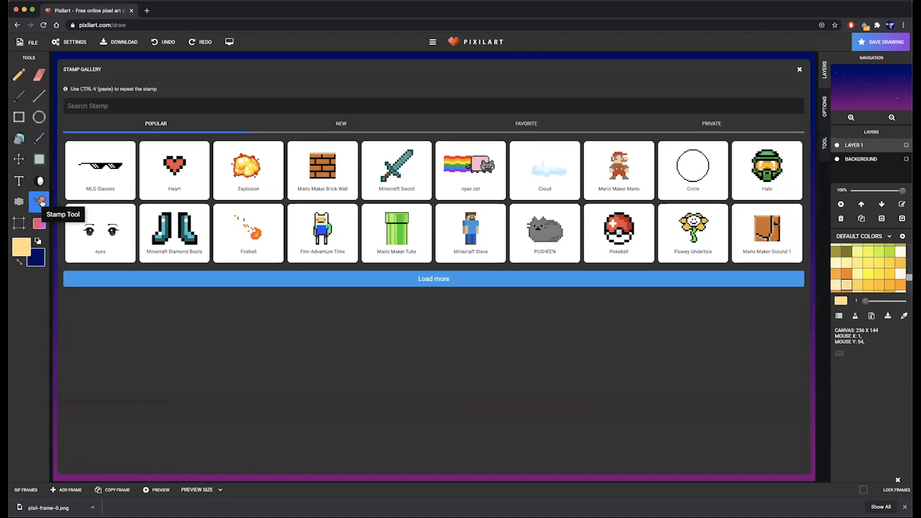
pyautogui.click(195, 105)
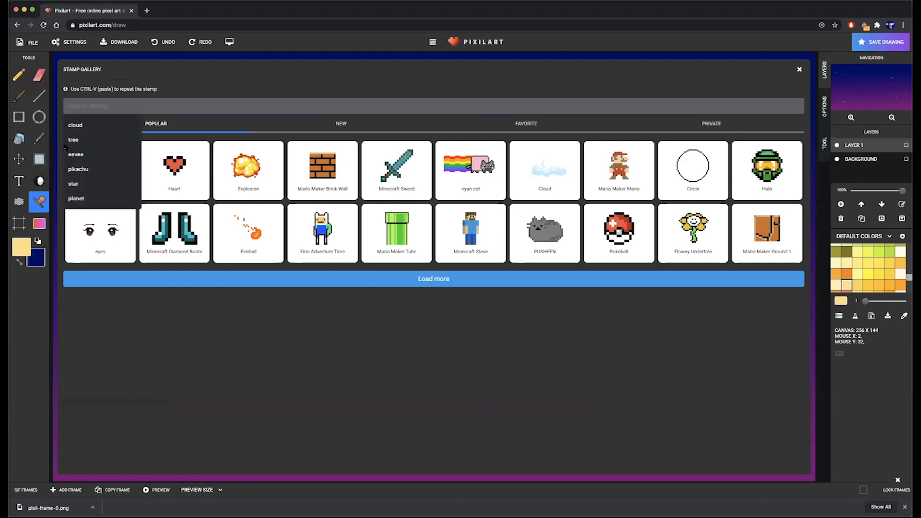
pyautogui.click(75, 198)
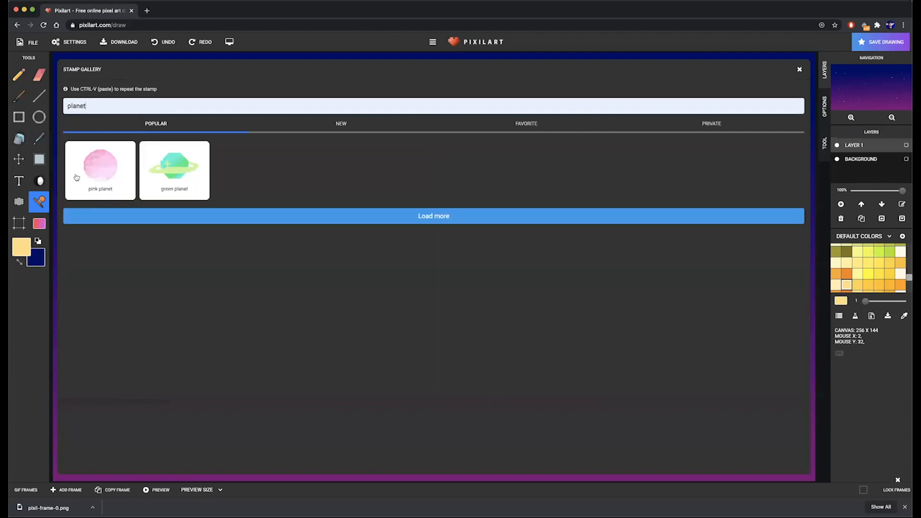
pyautogui.click(110, 179)
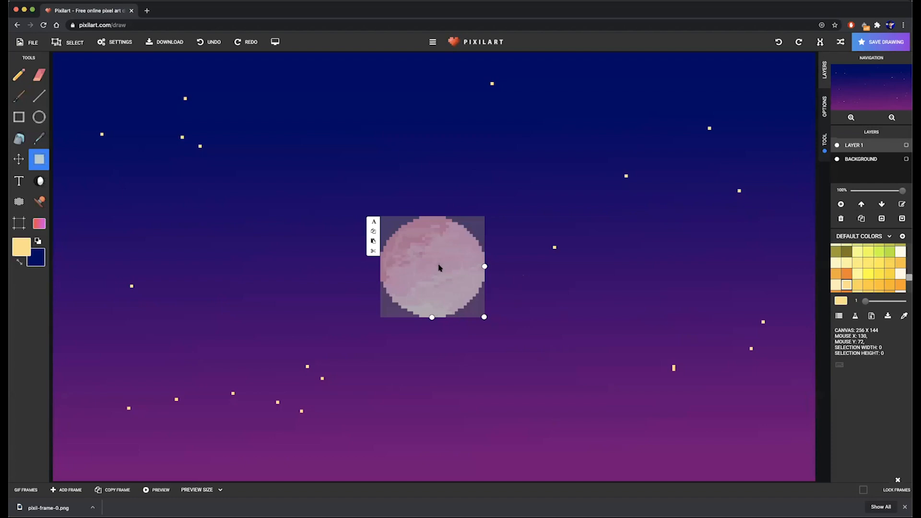
pyautogui.moveTo(434, 255); pyautogui.dragTo(310, 176)
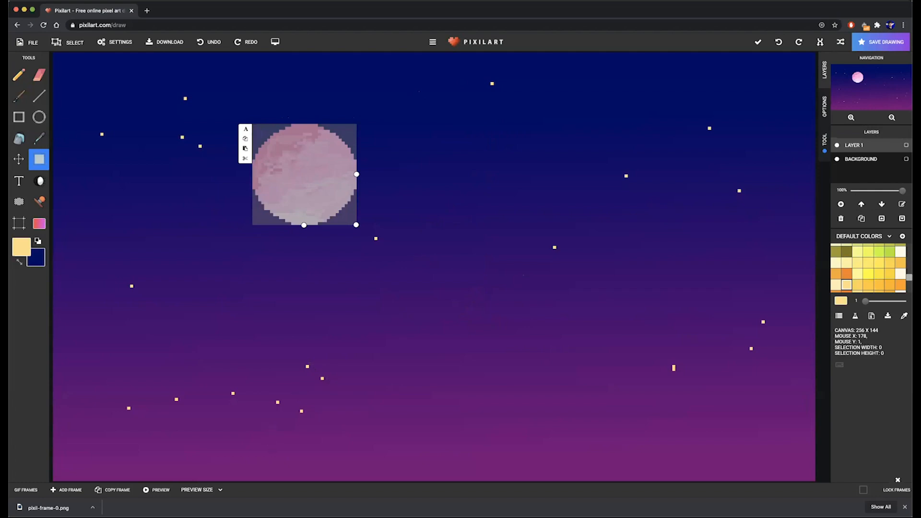
# Add a layer directly above the background, naming it SOL and renaming the planet's layer to PLANET
pyautogui.click(862, 160)
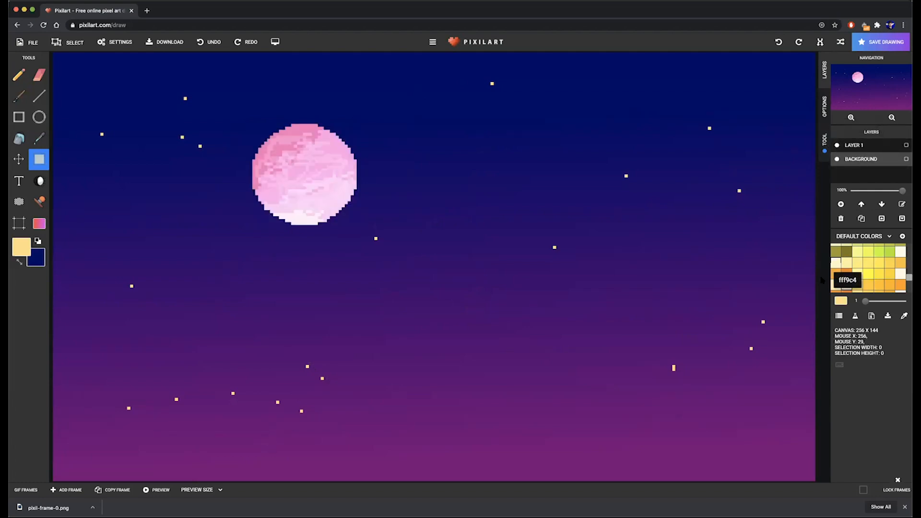
pyautogui.click(840, 204)
pyautogui.click(855, 145)
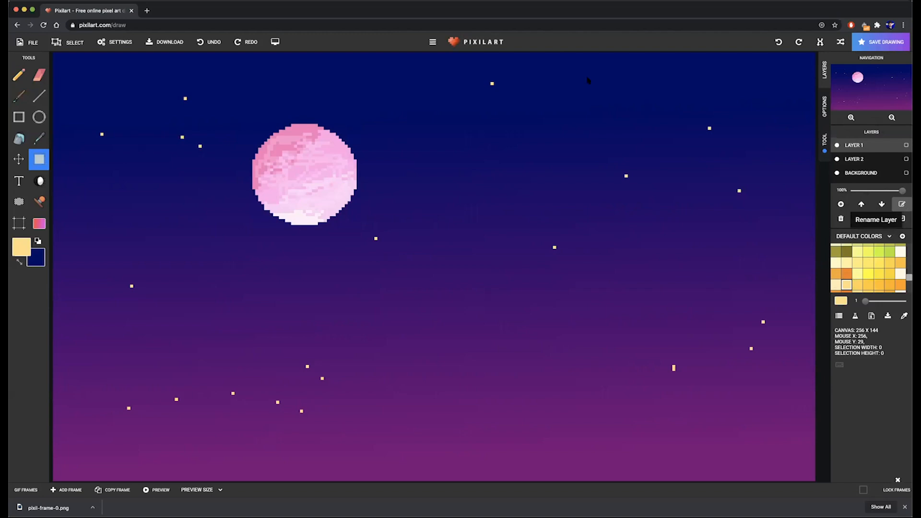
pyautogui.click(543, 92)
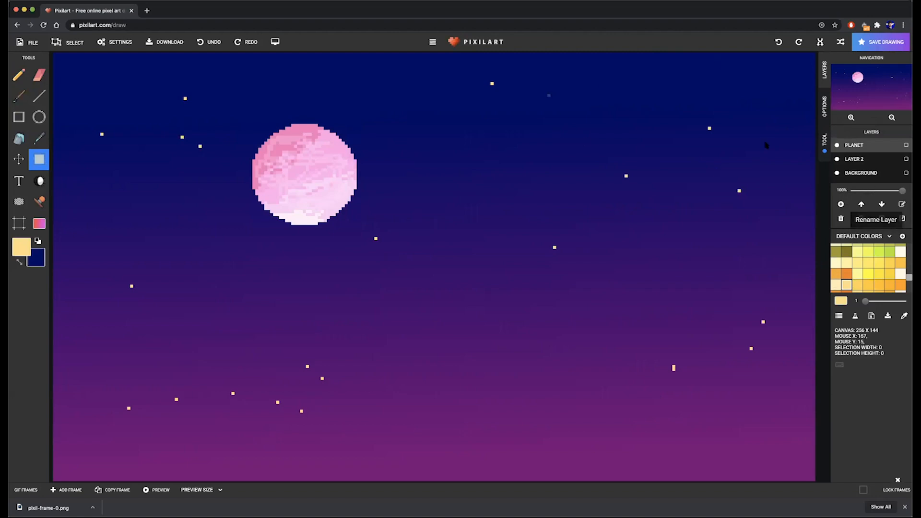
pyautogui.click(852, 160)
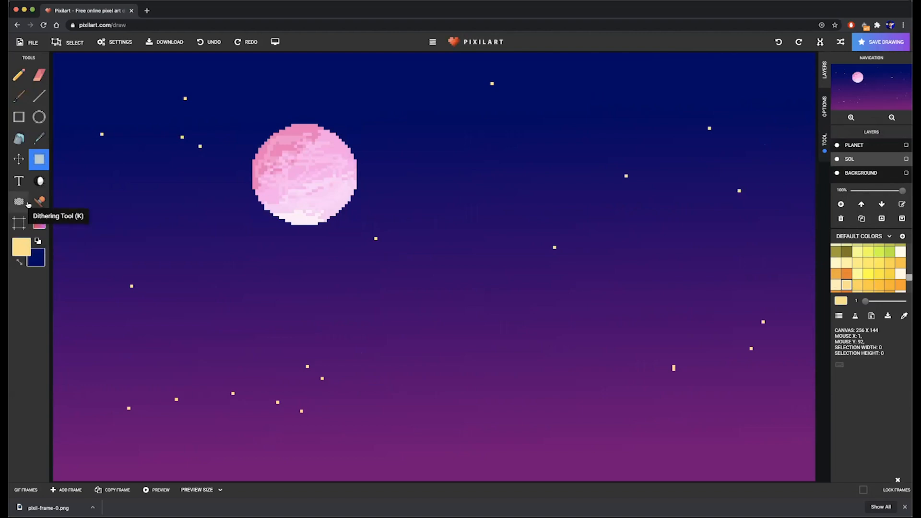
# Draw a full-width navy blue rectangle along the bottom of the canvas on the SOL layer and fill it with the same colour
pyautogui.click(34, 265)
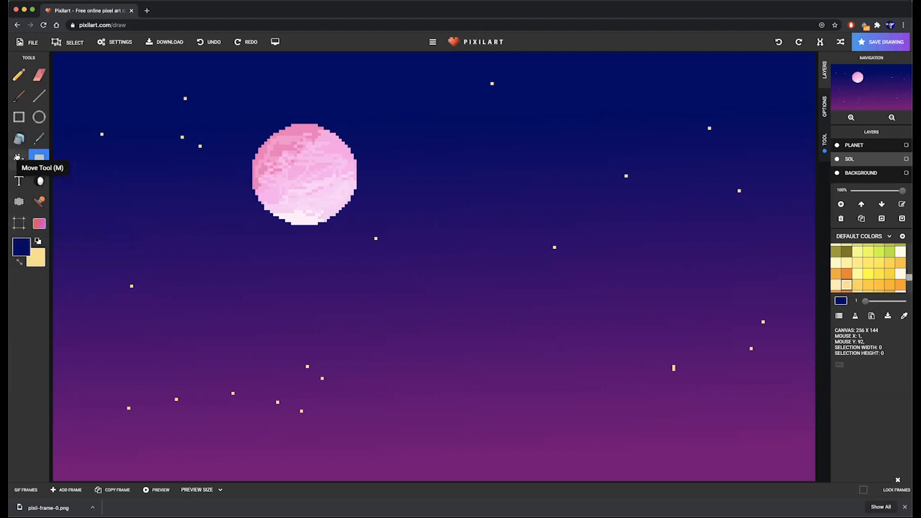
pyautogui.click(19, 117)
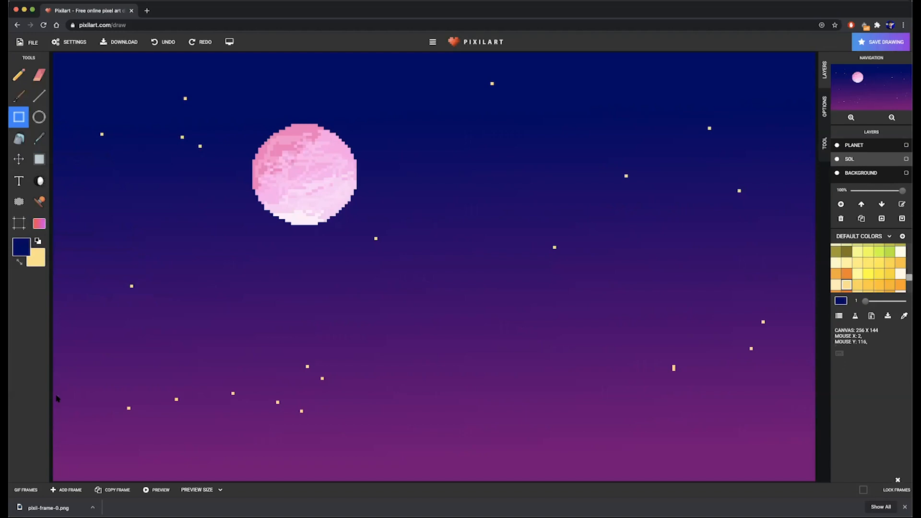
pyautogui.moveTo(54, 398); pyautogui.dragTo(814, 484)
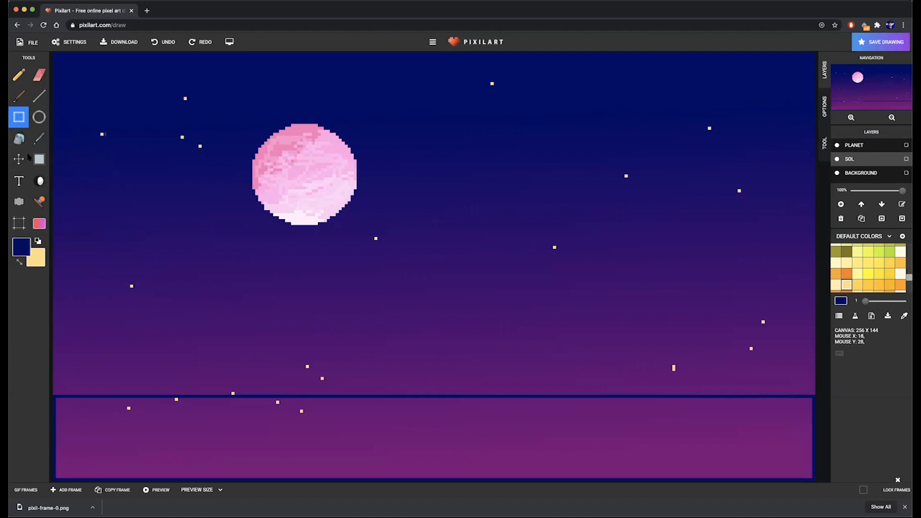
pyautogui.click(19, 138)
pyautogui.click(311, 449)
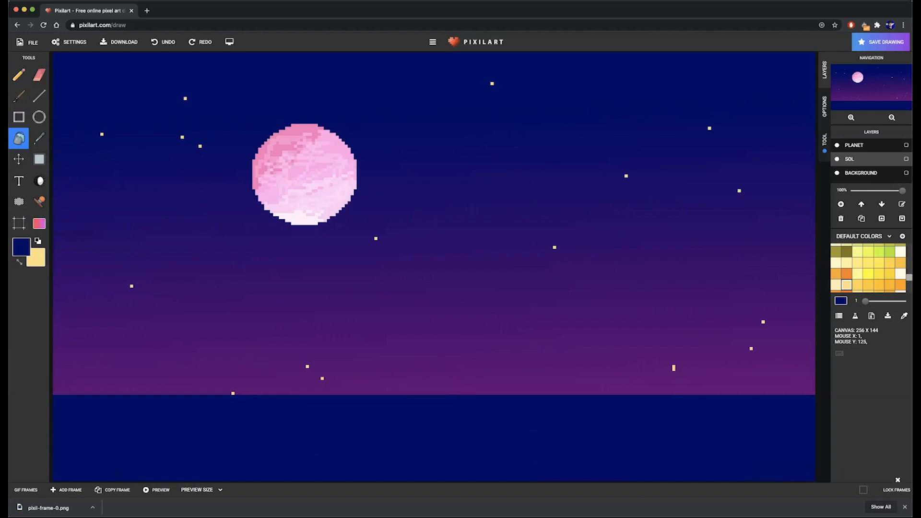
pyautogui.click(39, 204)
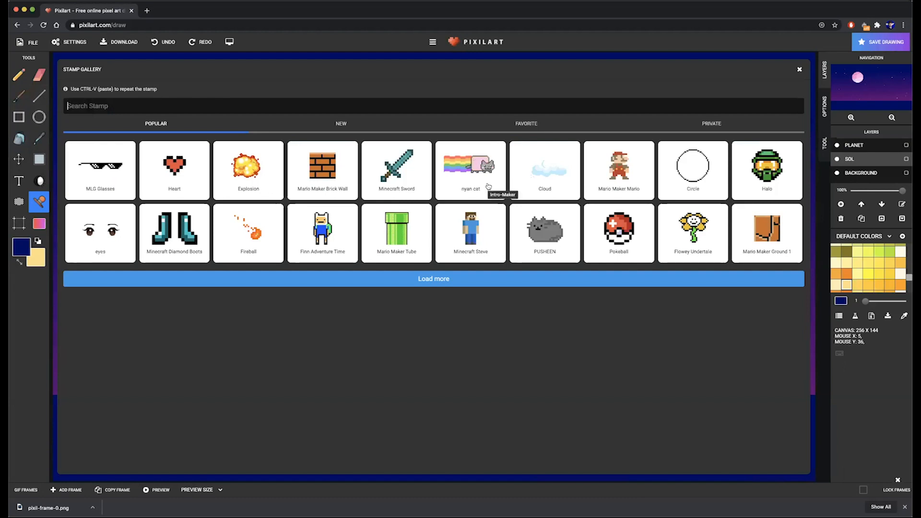
pyautogui.click(438, 281)
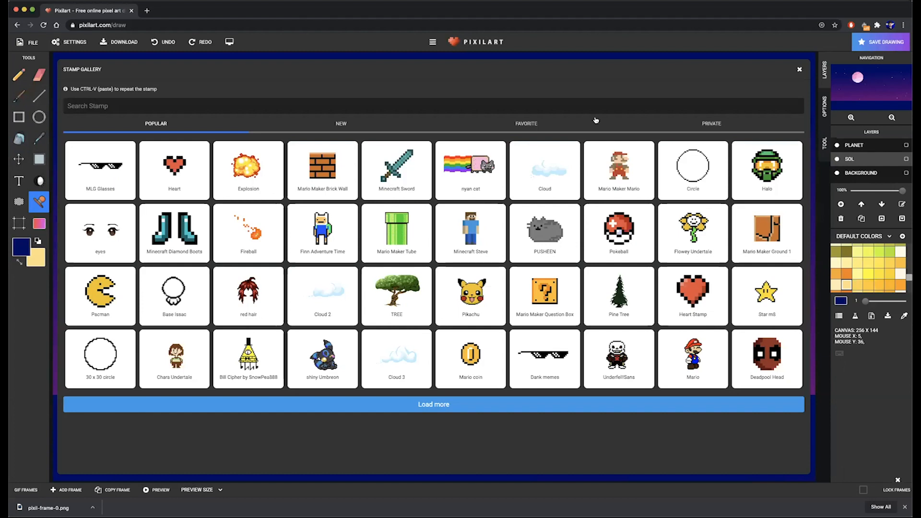
pyautogui.click(474, 175)
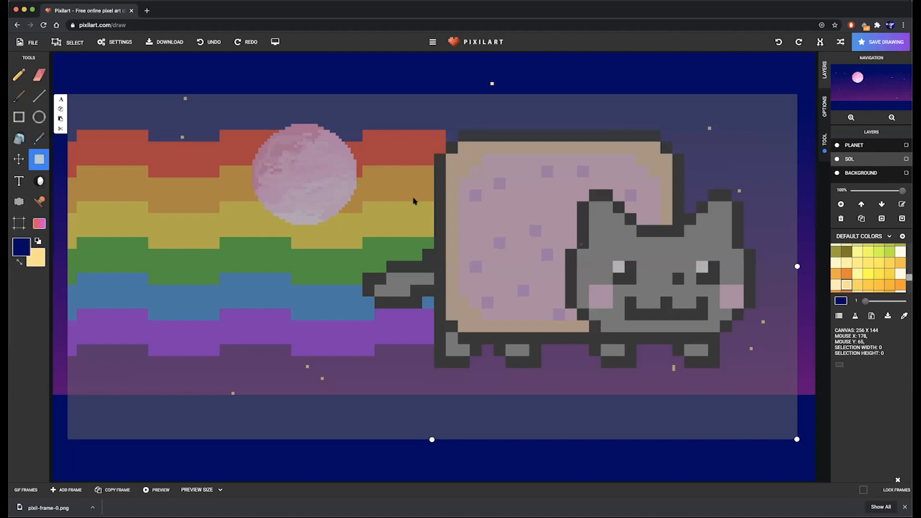
pyautogui.click(850, 165)
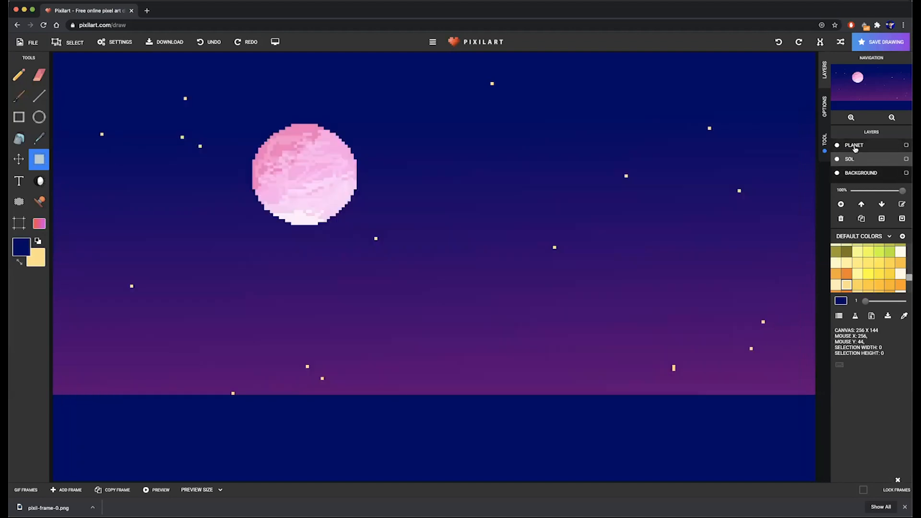
# Add a new layer directly above SOL and name it NYAN CAT
pyautogui.click(842, 206)
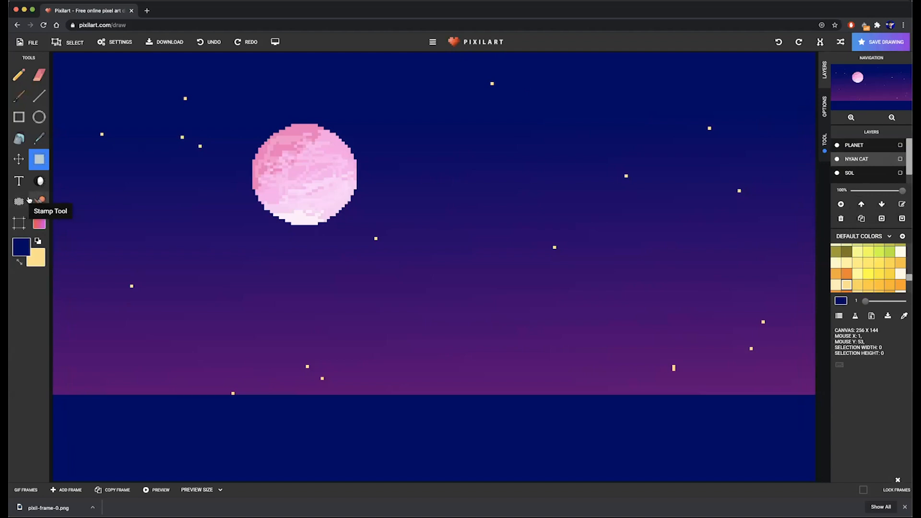
pyautogui.click(39, 201)
pyautogui.click(451, 195)
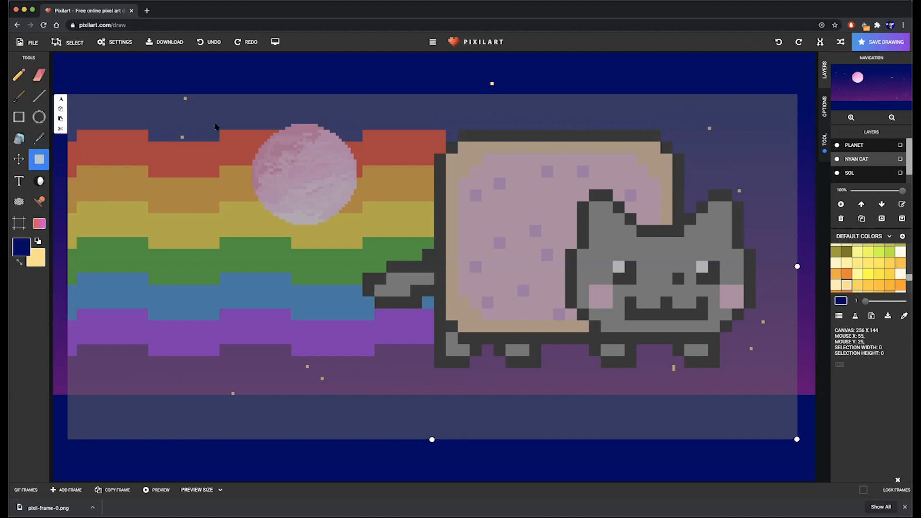
pyautogui.click(61, 114)
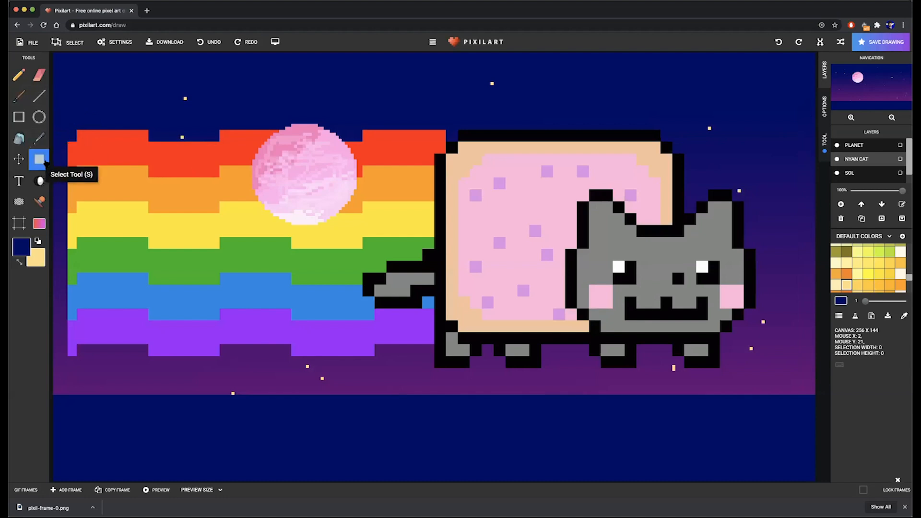
pyautogui.moveTo(58, 110); pyautogui.dragTo(243, 204)
pyautogui.moveTo(446, 288); pyautogui.dragTo(800, 428)
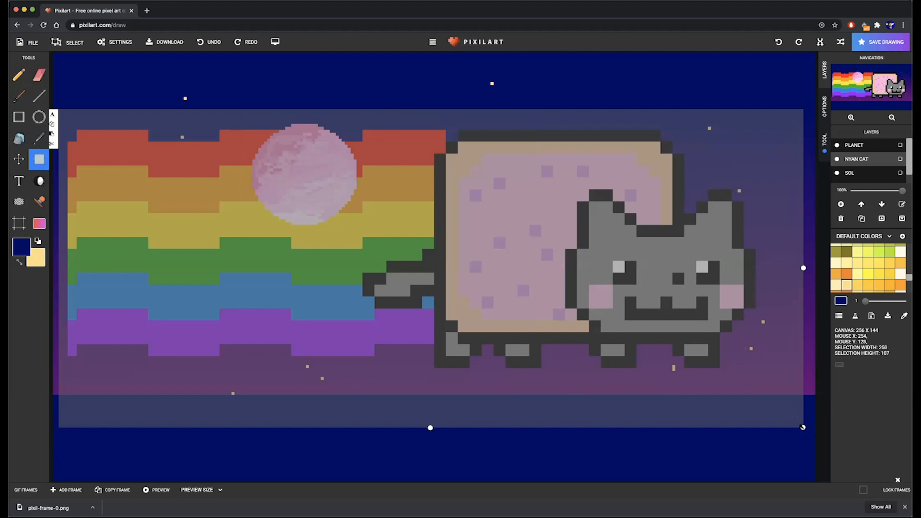
pyautogui.moveTo(803, 428); pyautogui.dragTo(593, 309)
pyautogui.moveTo(511, 305); pyautogui.dragTo(377, 239)
pyautogui.moveTo(222, 184); pyautogui.dragTo(545, 338)
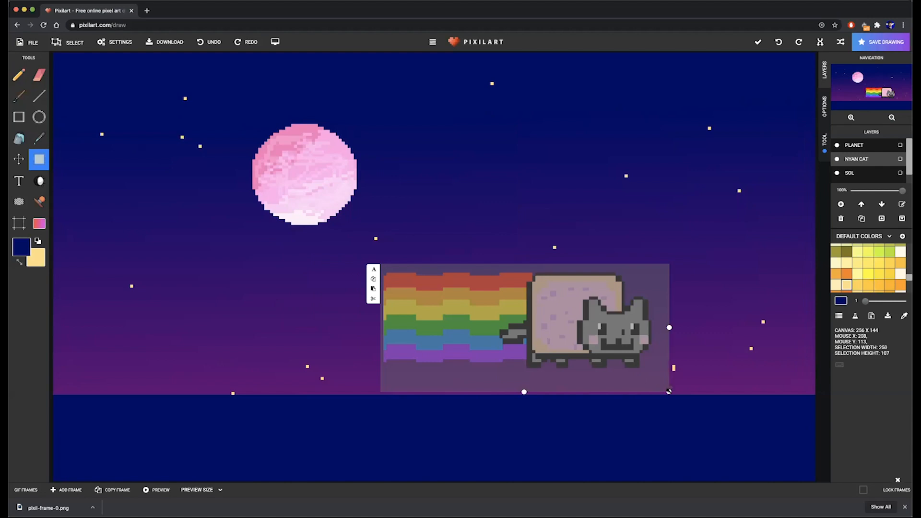
pyautogui.moveTo(670, 392); pyautogui.dragTo(615, 379)
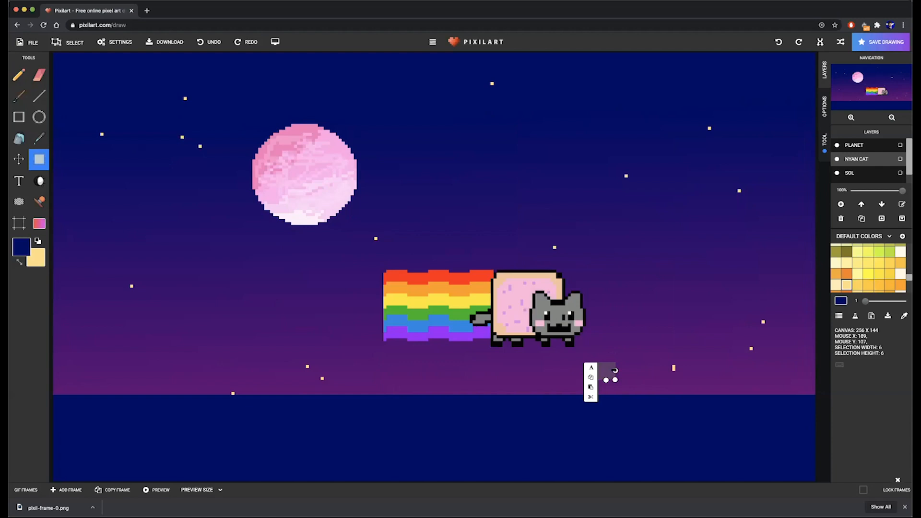
pyautogui.press('super+z')
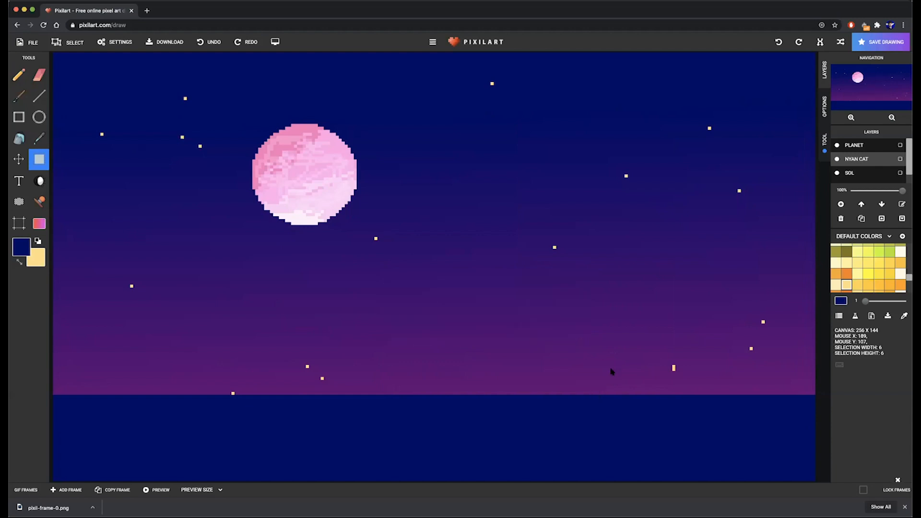
# Place the "nyan cat" stamp on the NYAN CAT layer, shrunk to under half size, at the lower right with its feet on the ground
pyautogui.click(40, 201)
pyautogui.click(500, 186)
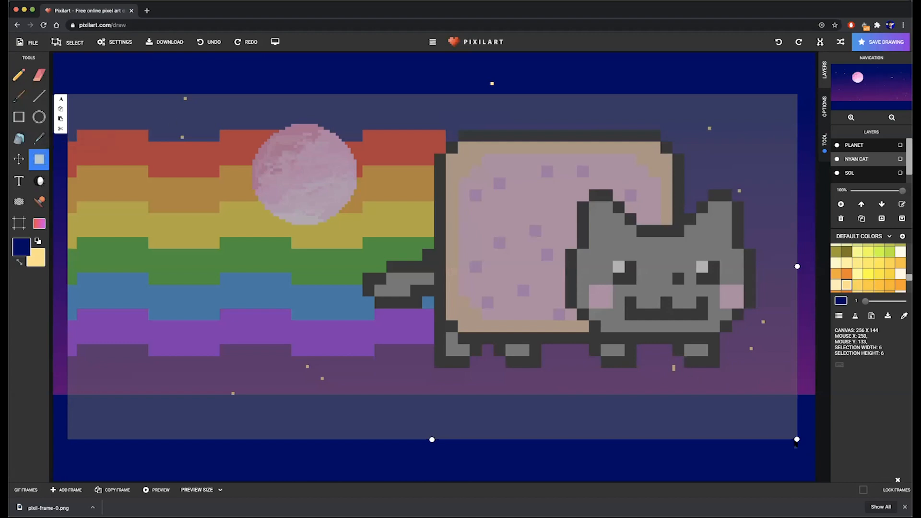
pyautogui.moveTo(796, 439); pyautogui.dragTo(377, 243)
pyautogui.moveTo(190, 127); pyautogui.dragTo(586, 231)
pyautogui.moveTo(713, 248); pyautogui.dragTo(714, 206)
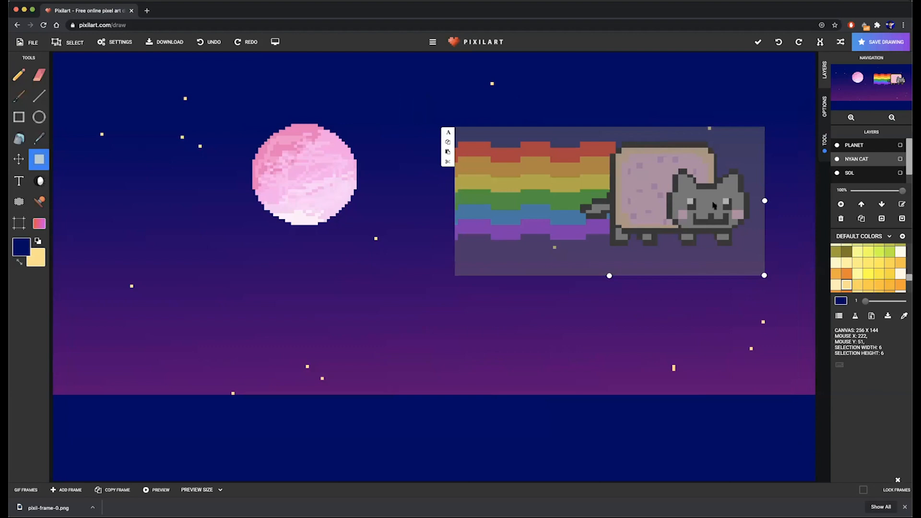
pyautogui.moveTo(715, 247); pyautogui.dragTo(719, 370)
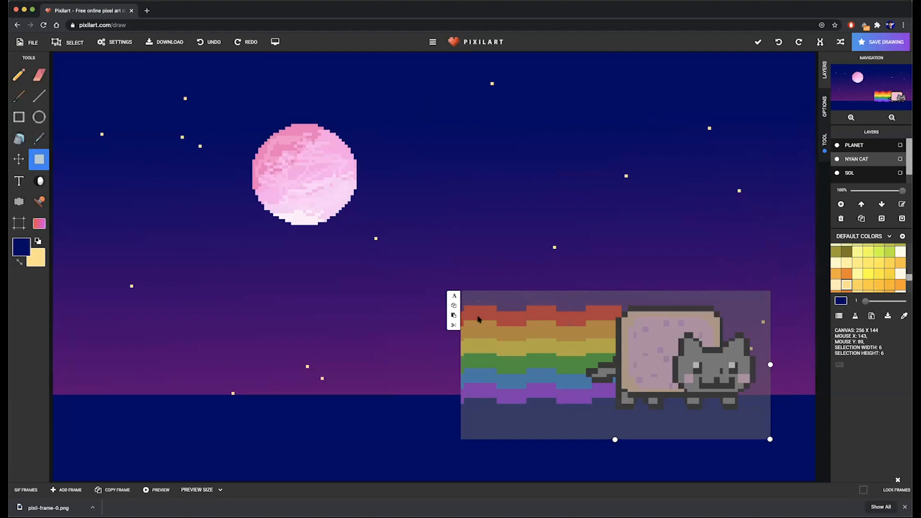
pyautogui.click(41, 161)
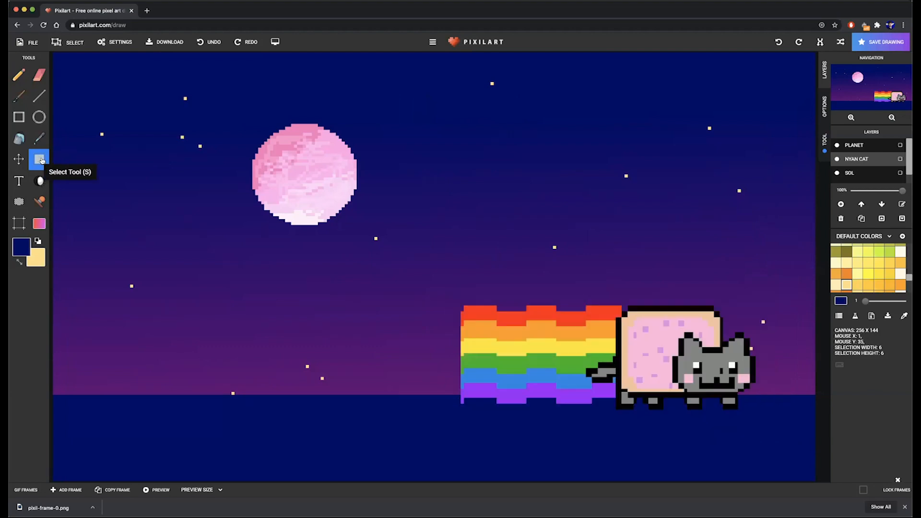
# Copy an area of about 46x41 pixels at the rainbow's left end and paste it seamlessly against that end
pyautogui.moveTo(446, 297); pyautogui.dragTo(582, 416)
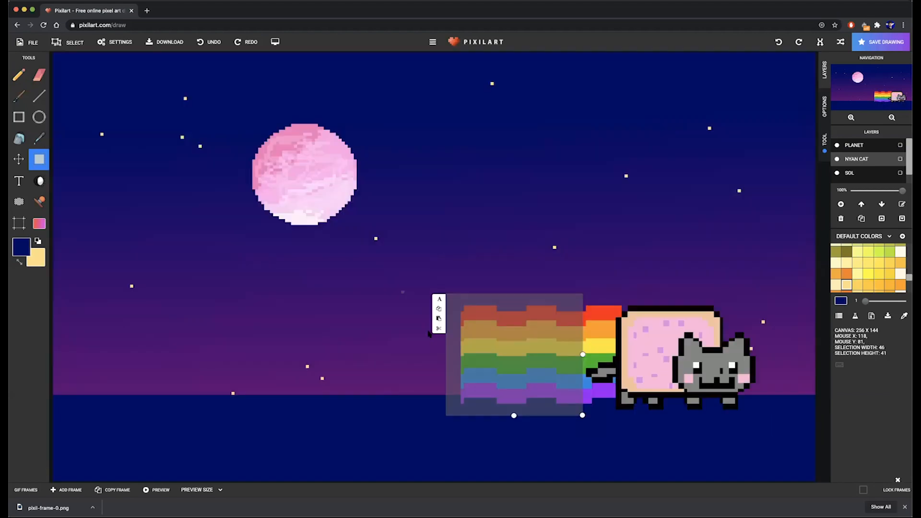
pyautogui.click(438, 308)
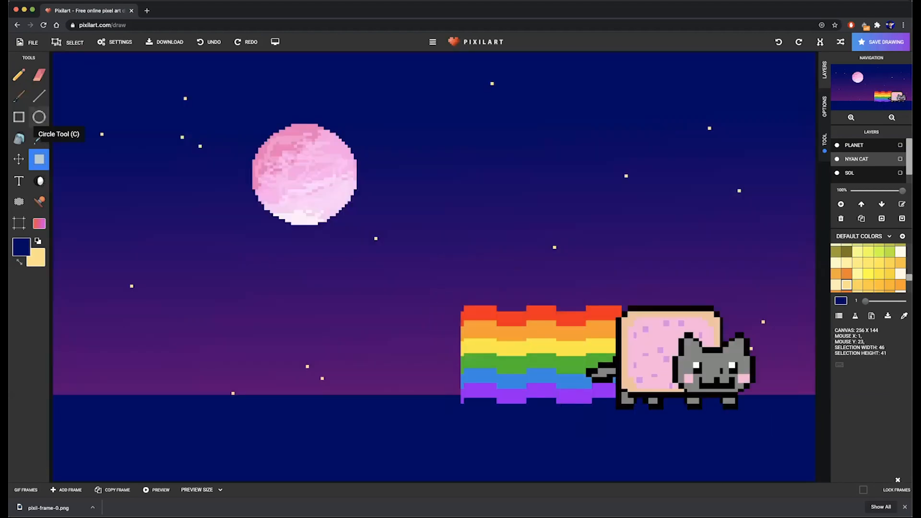
pyautogui.moveTo(318, 289); pyautogui.dragTo(335, 299)
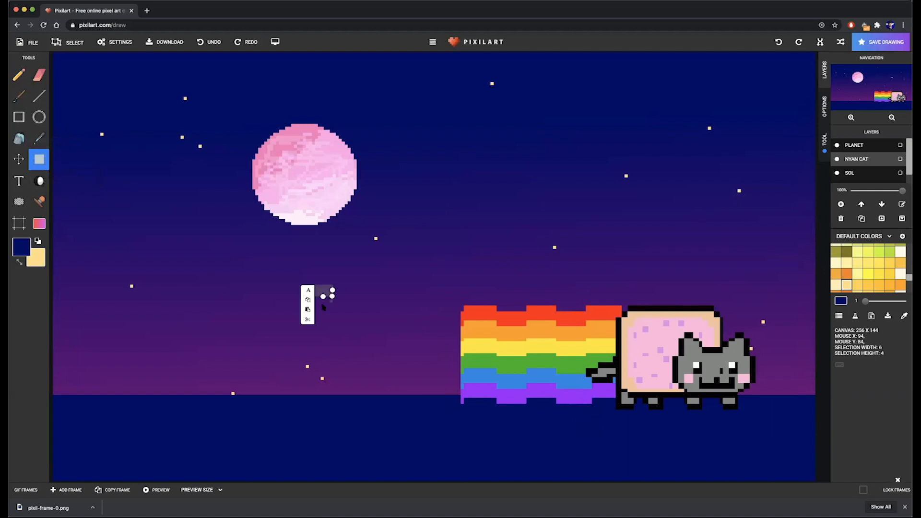
pyautogui.click(307, 308)
pyautogui.moveTo(416, 262); pyautogui.dragTo(397, 346)
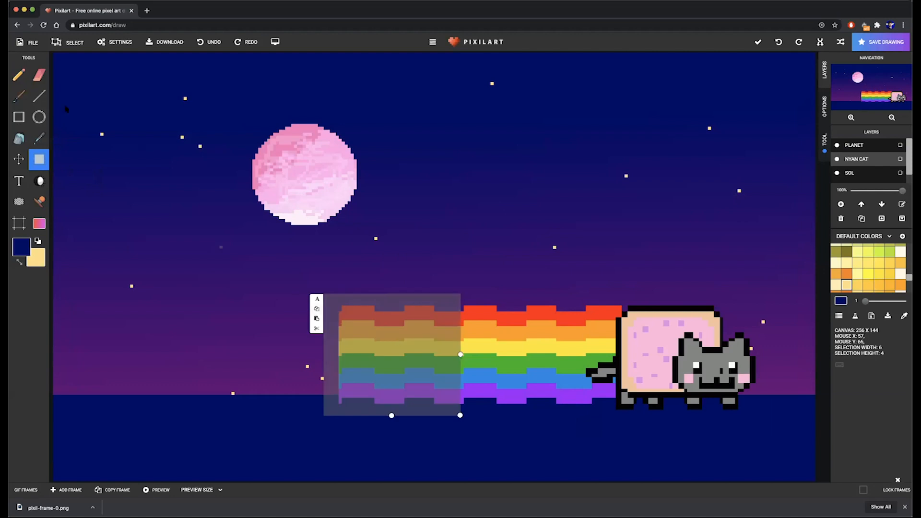
pyautogui.click(39, 159)
# Copy a rainbow section of about 41x35 pixels and paste it repeatedly until the trail reaches the left canvas edge
pyautogui.moveTo(106, 193); pyautogui.dragTo(136, 216)
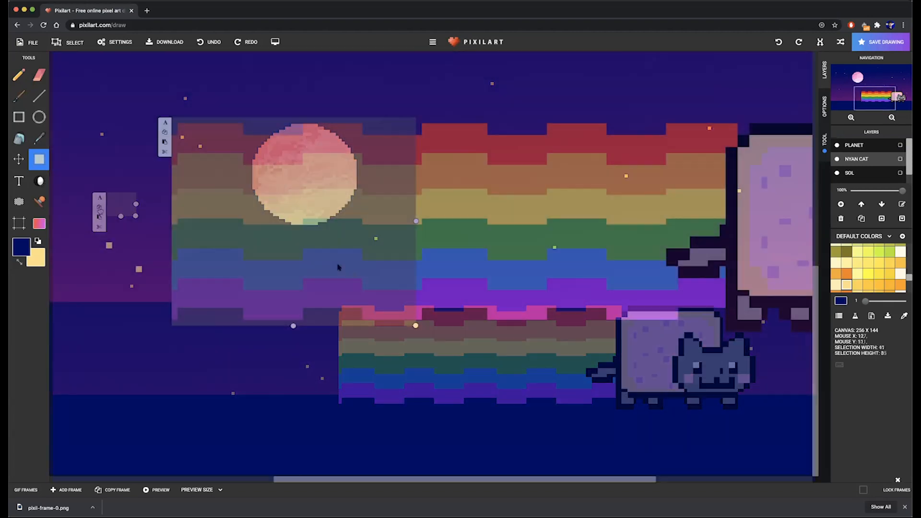
pyautogui.moveTo(339, 304); pyautogui.dragTo(461, 406)
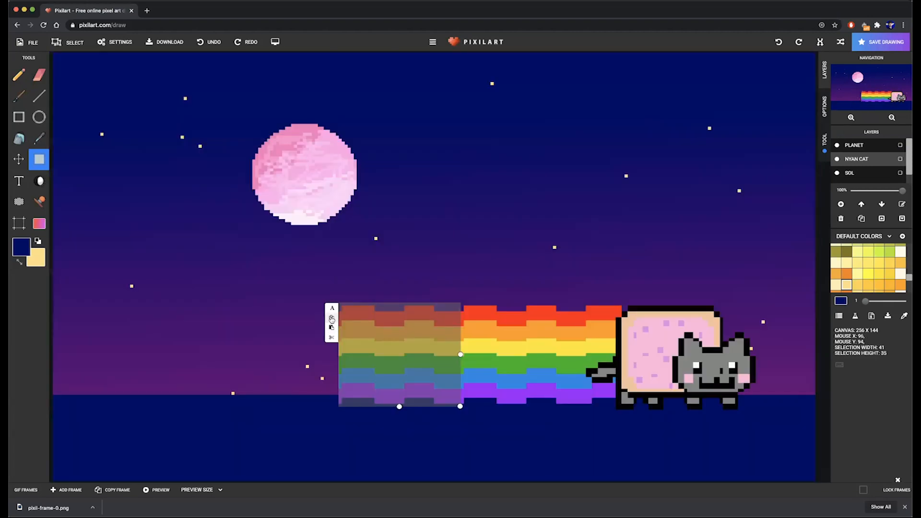
pyautogui.click(332, 319)
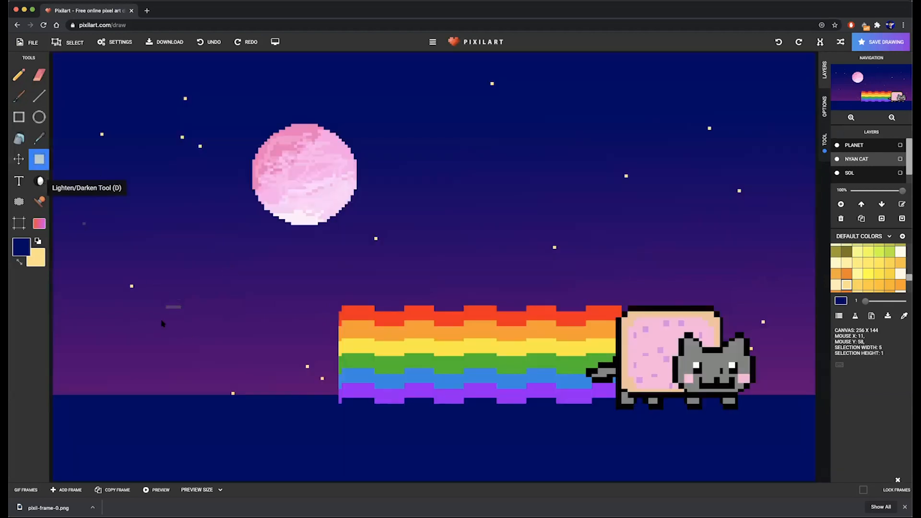
pyautogui.moveTo(215, 301); pyautogui.dragTo(244, 325)
pyautogui.click(208, 323)
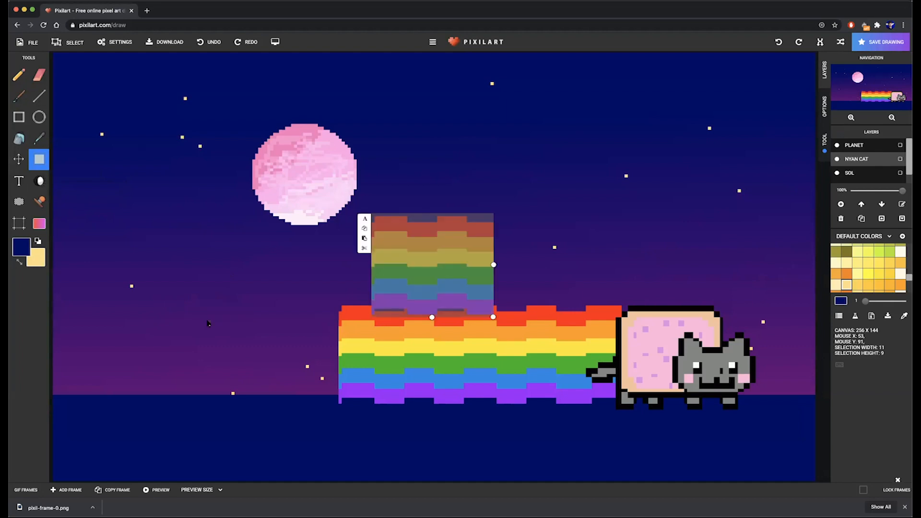
pyautogui.moveTo(261, 342); pyautogui.dragTo(281, 336)
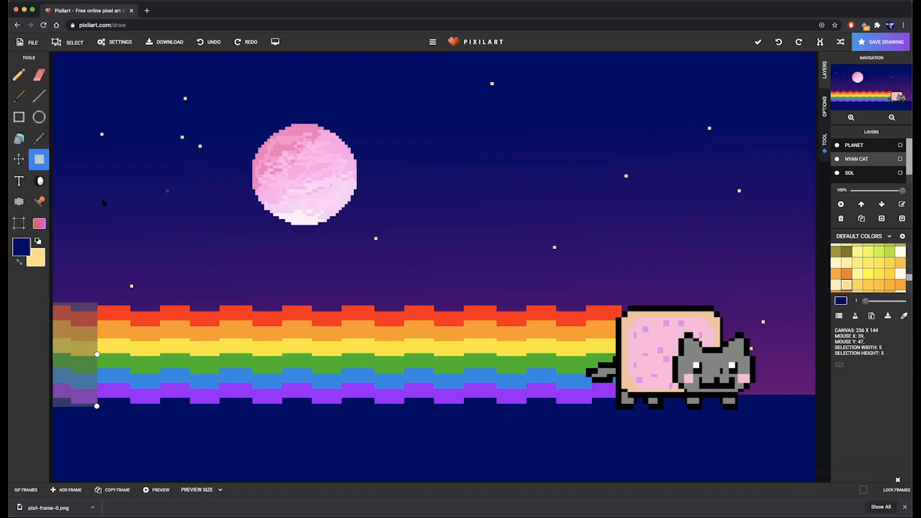
pyautogui.click(39, 201)
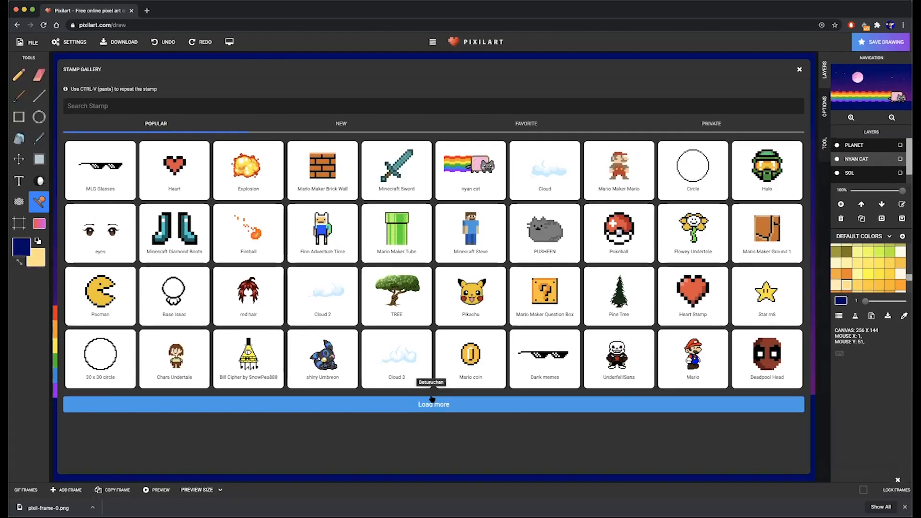
pyautogui.click(450, 403)
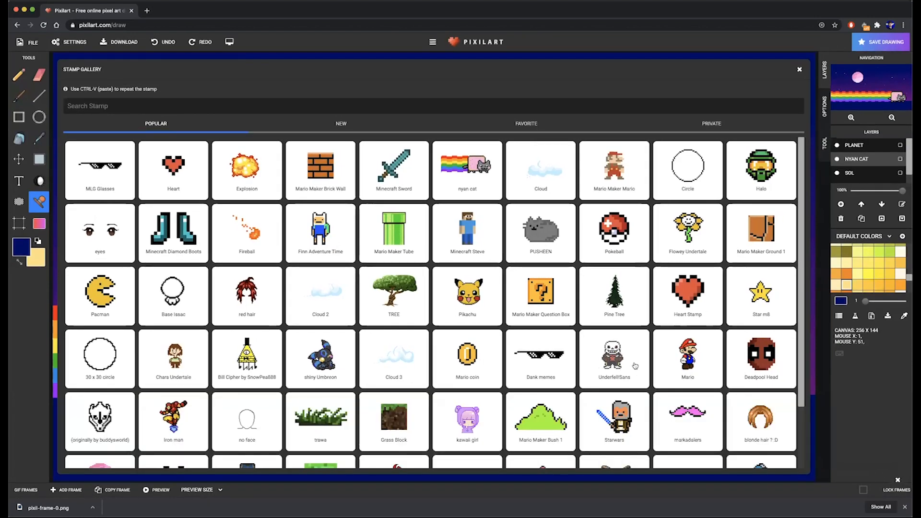
pyautogui.scroll(-2, 635, 366)
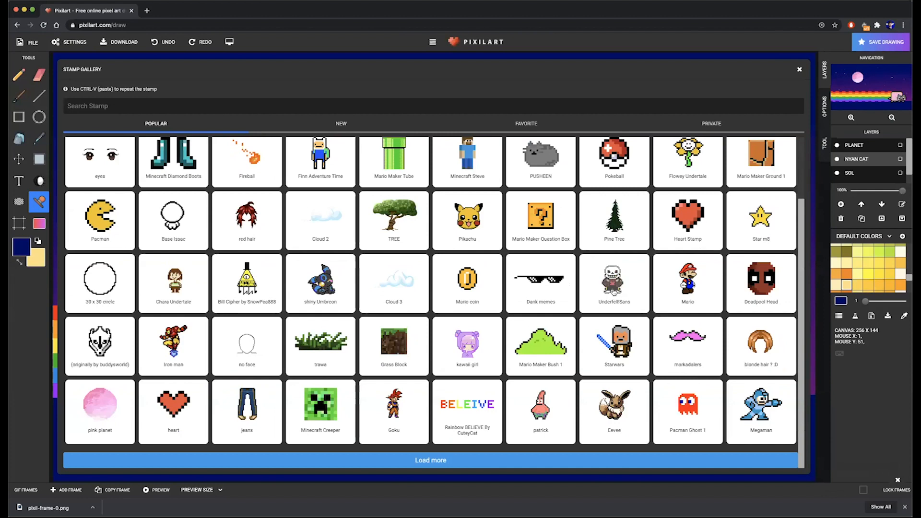
pyautogui.click(614, 291)
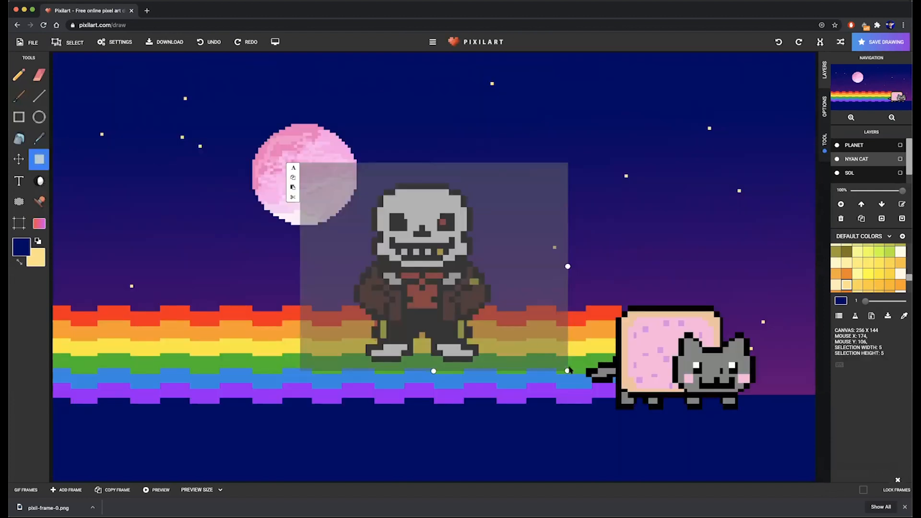
pyautogui.moveTo(567, 370); pyautogui.dragTo(666, 448)
pyautogui.moveTo(542, 341); pyautogui.dragTo(373, 425)
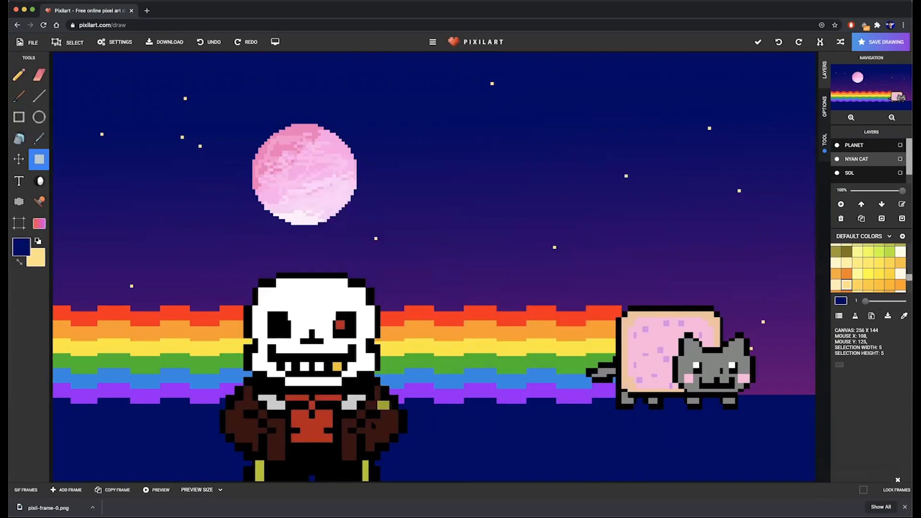
pyautogui.moveTo(338, 380)
pyautogui.mouseDown()
pyautogui.moveTo(425, 148)
pyautogui.moveTo(523, 189)
pyautogui.mouseUp()
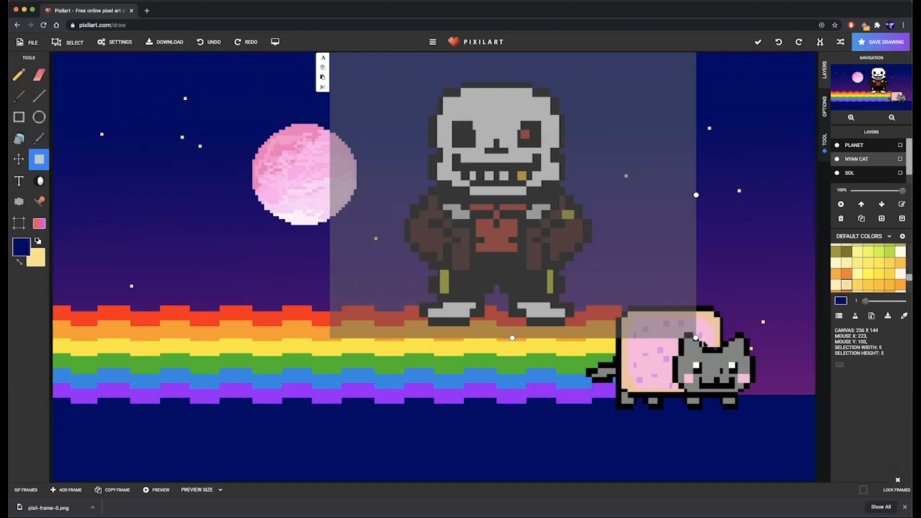
pyautogui.moveTo(697, 338); pyautogui.dragTo(749, 383)
pyautogui.moveTo(556, 252); pyautogui.dragTo(270, 439)
pyautogui.scroll(3, 293, 427)
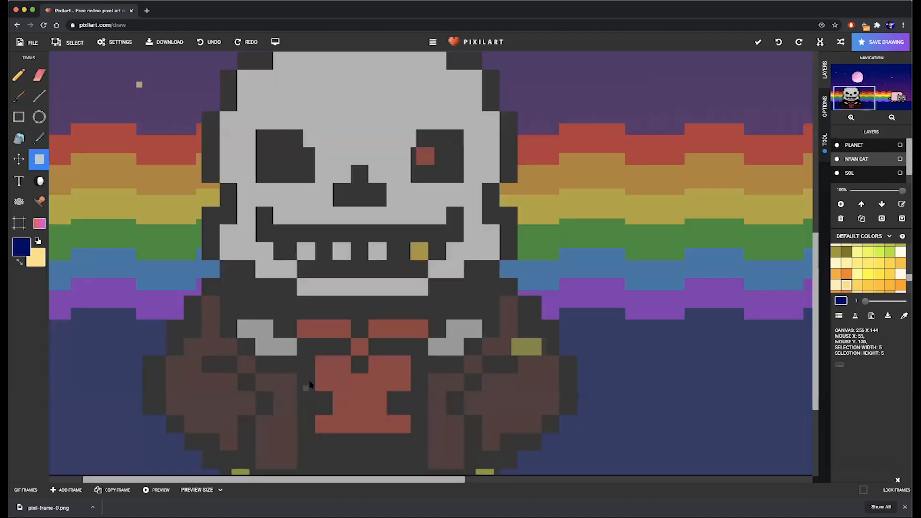
pyautogui.scroll(-3, 308, 382)
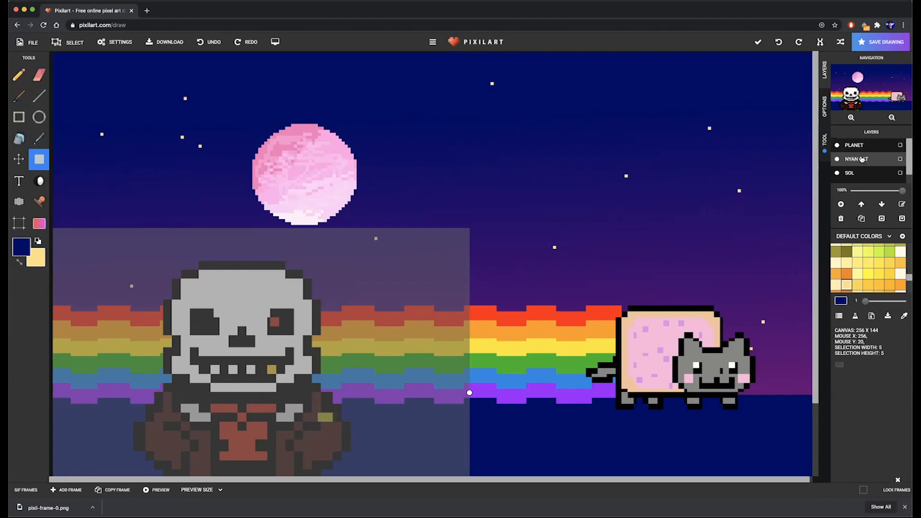
pyautogui.press('Delete')
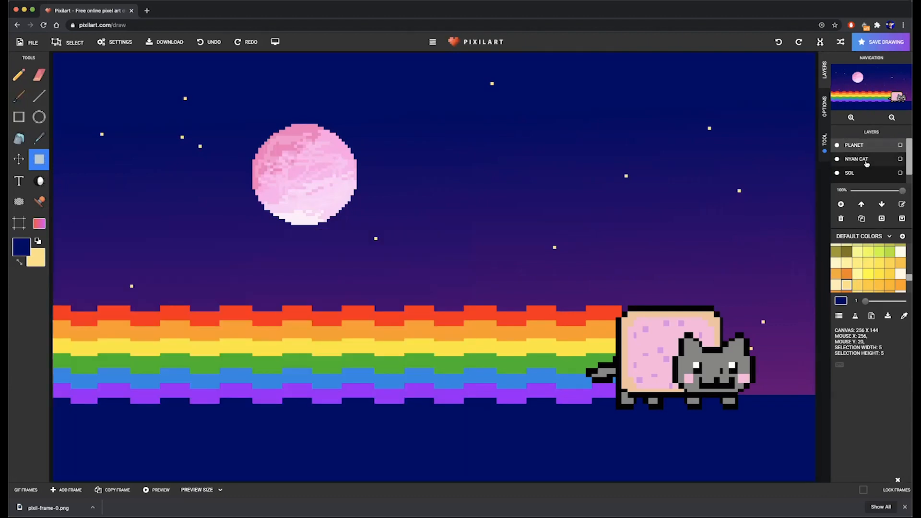
# Add a layer named SANS above PLANET and place the UnderfellSans stamp on it, enlarged about 1.5 times, at the canvas's lower left
pyautogui.click(841, 204)
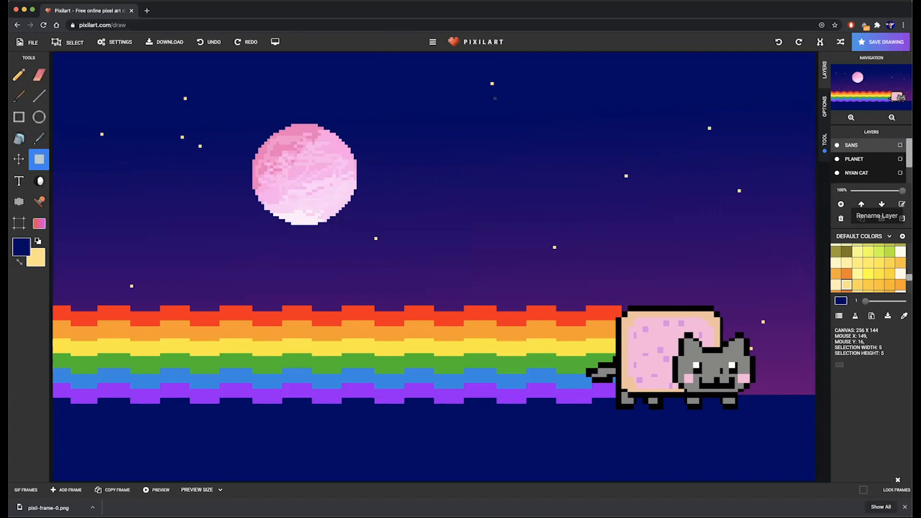
pyautogui.click(32, 208)
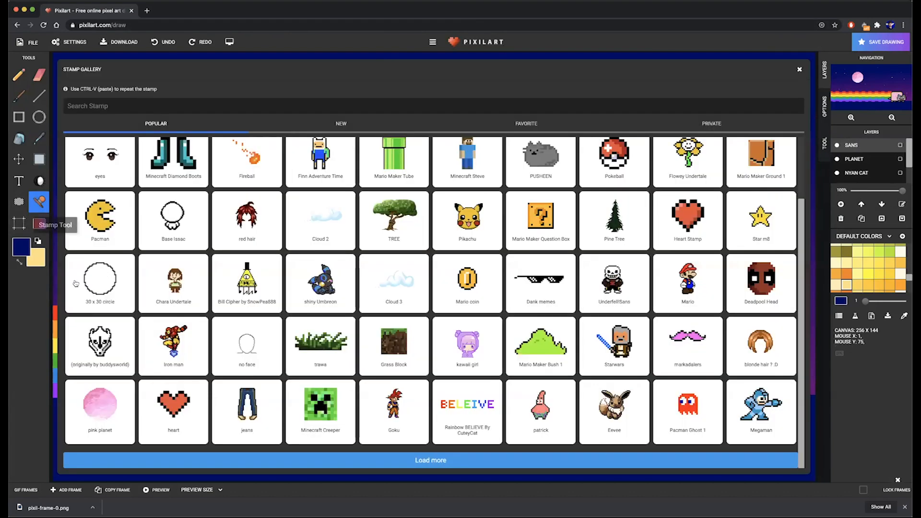
pyautogui.click(616, 281)
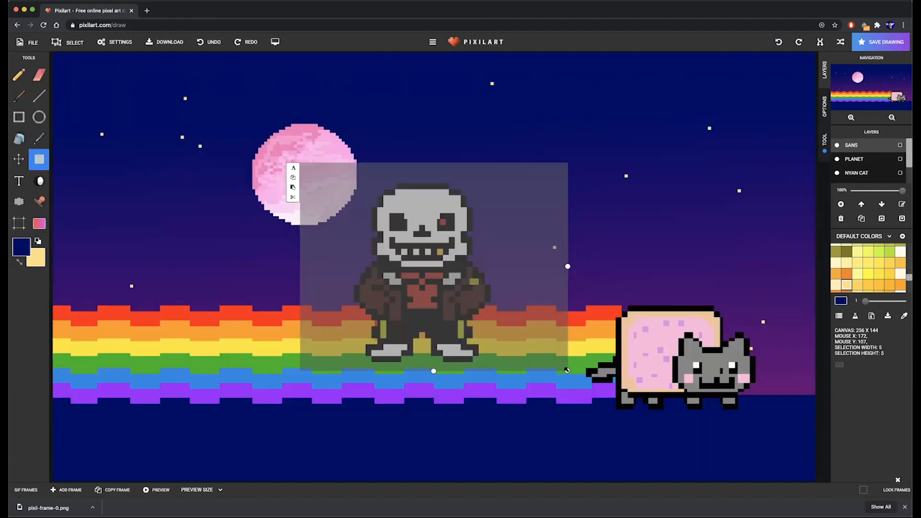
pyautogui.moveTo(567, 371); pyautogui.dragTo(720, 481)
pyautogui.moveTo(525, 316); pyautogui.dragTo(284, 356)
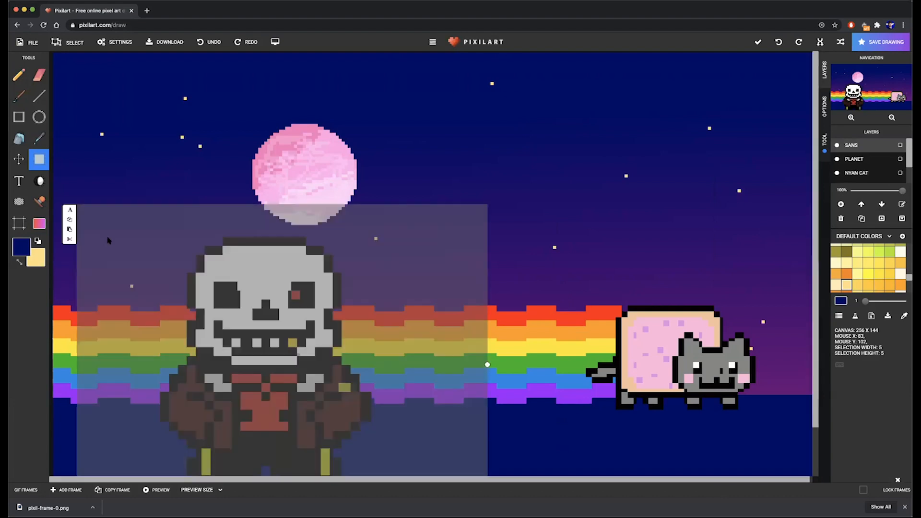
# Place the "red hair" stamp over the skeleton's head on the SANS layer and enlarge it to about twice its size
pyautogui.click(39, 201)
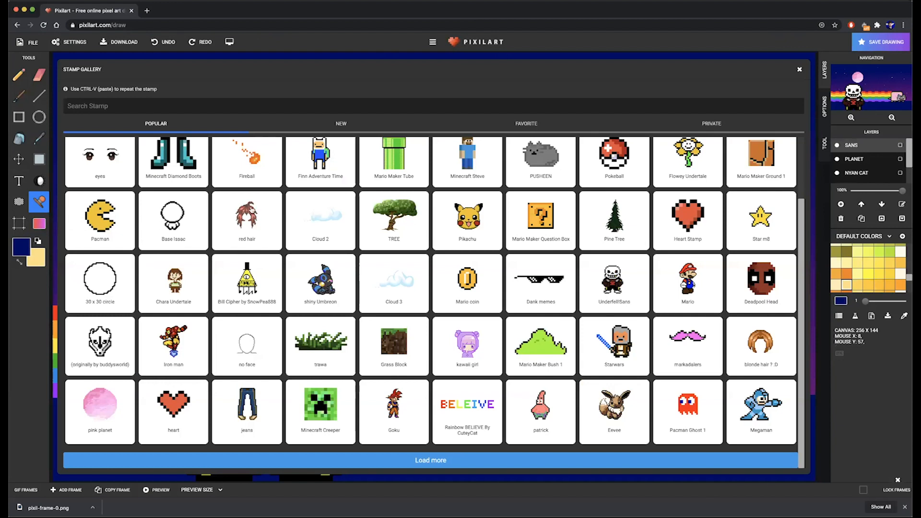
pyautogui.click(254, 217)
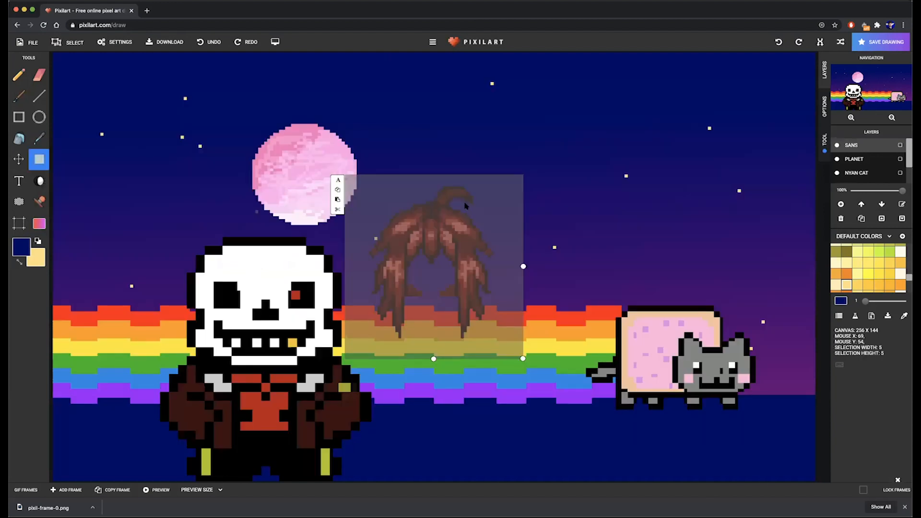
pyautogui.moveTo(436, 252); pyautogui.dragTo(241, 261)
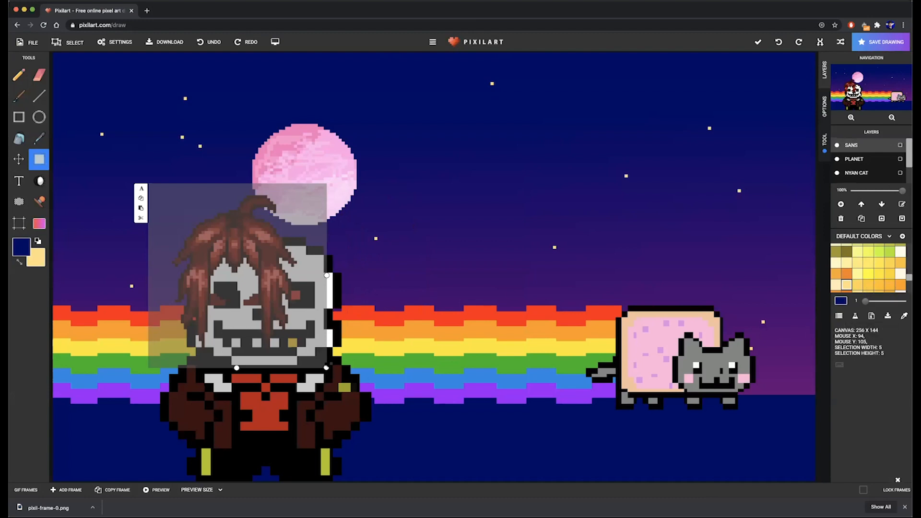
pyautogui.moveTo(327, 368); pyautogui.dragTo(517, 467)
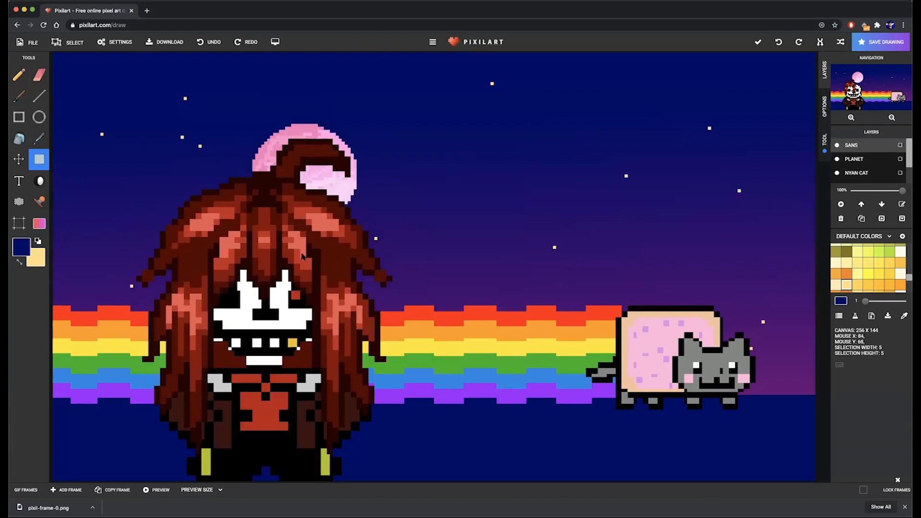
# Shrink the red hair in two passes to about four fifths of its size and set it down in the sky beside the skeleton
pyautogui.moveTo(301, 250); pyautogui.dragTo(301, 250)
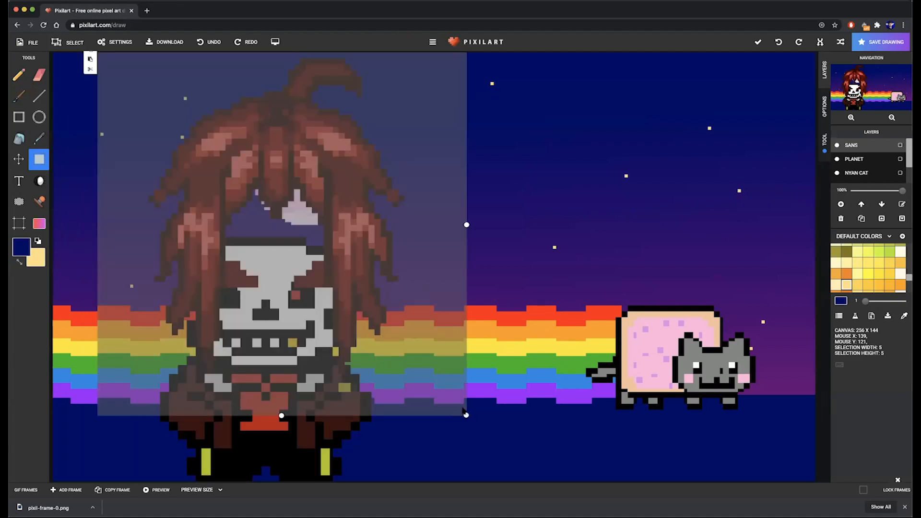
pyautogui.moveTo(465, 414); pyautogui.dragTo(413, 356)
pyautogui.moveTo(286, 139); pyautogui.dragTo(296, 230)
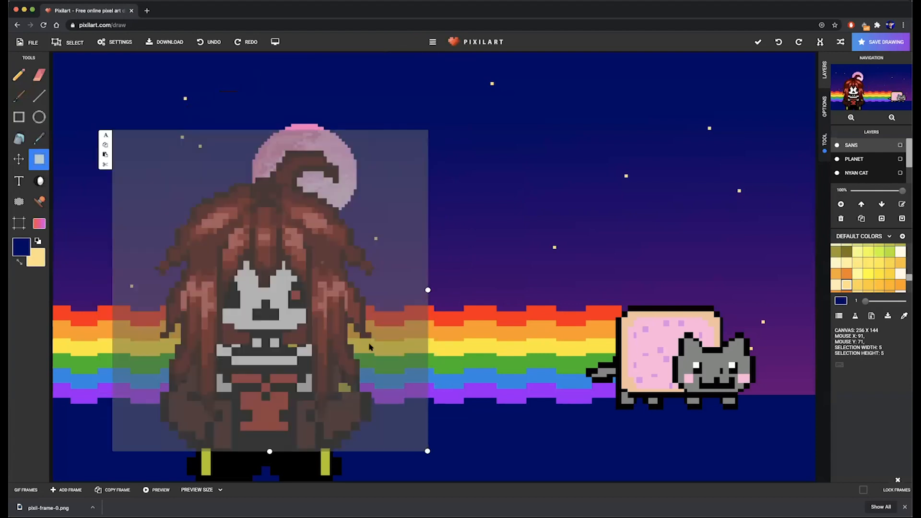
pyautogui.moveTo(428, 451); pyautogui.dragTo(401, 421)
pyautogui.moveTo(291, 234); pyautogui.dragTo(533, 187)
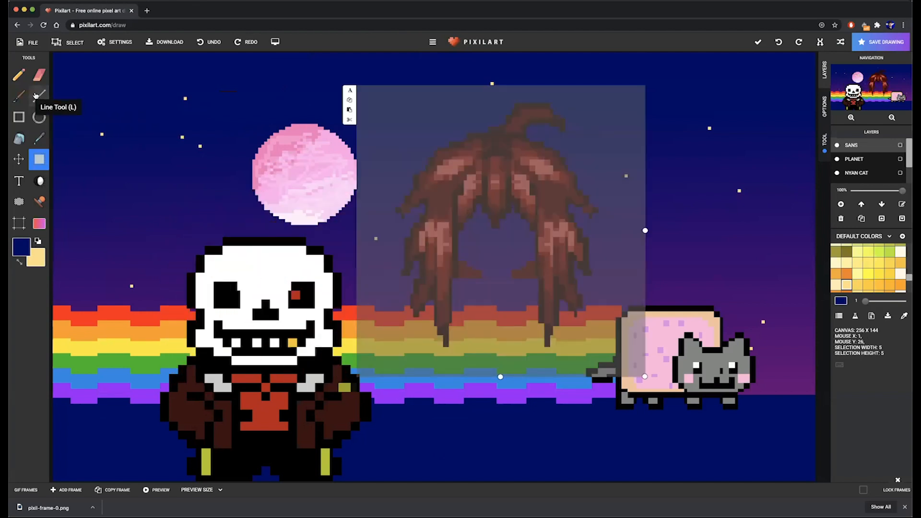
pyautogui.click(39, 75)
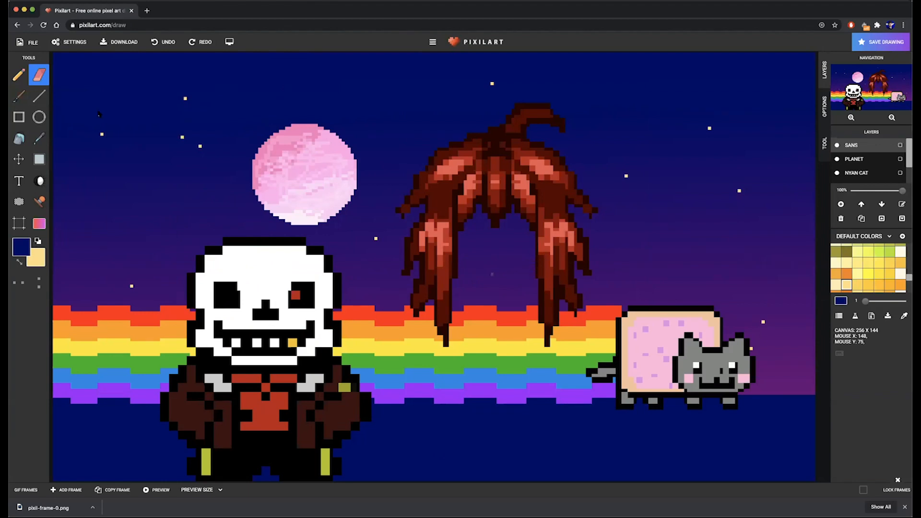
pyautogui.click(39, 159)
pyautogui.moveTo(377, 74); pyautogui.dragTo(624, 365)
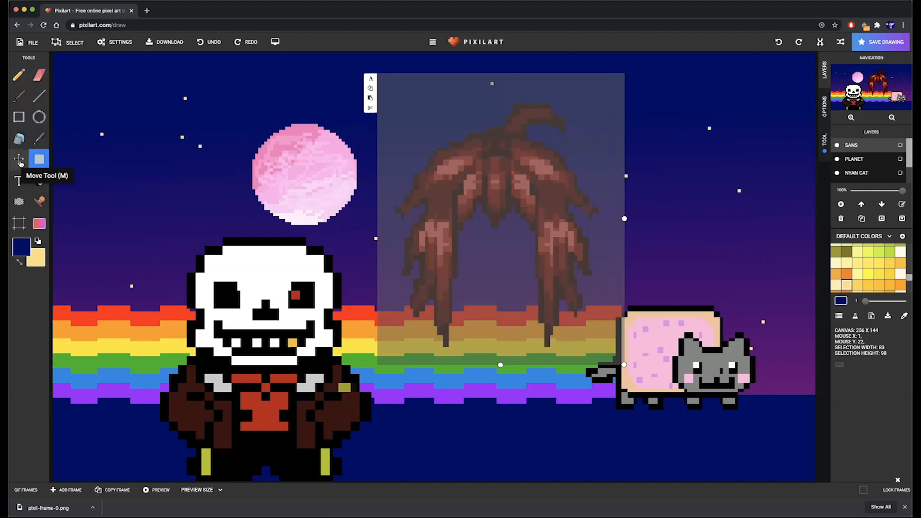
pyautogui.click(19, 160)
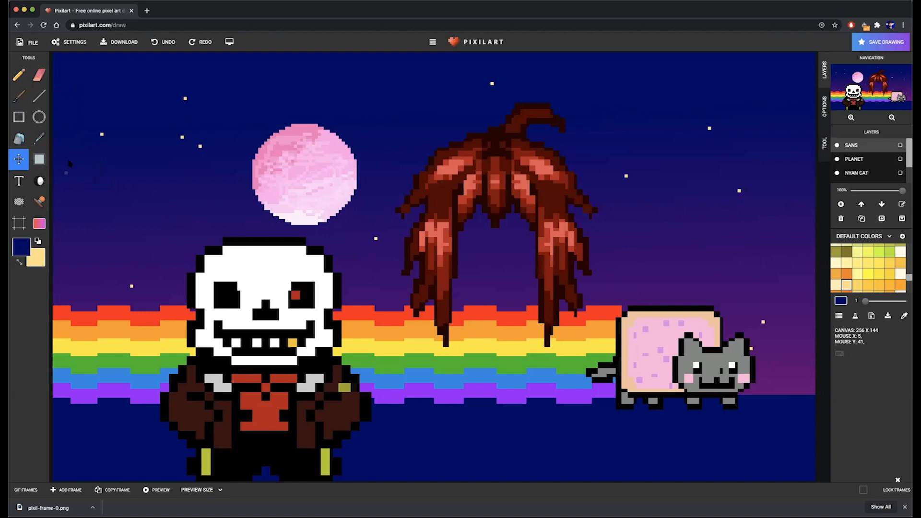
# Select the hair with an area of about 90x104 pixels, move it onto the skeleton's head, and add a new layer above SANS
pyautogui.click(40, 159)
pyautogui.moveTo(390, 80); pyautogui.dragTo(657, 388)
pyautogui.moveTo(491, 193); pyautogui.dragTo(258, 248)
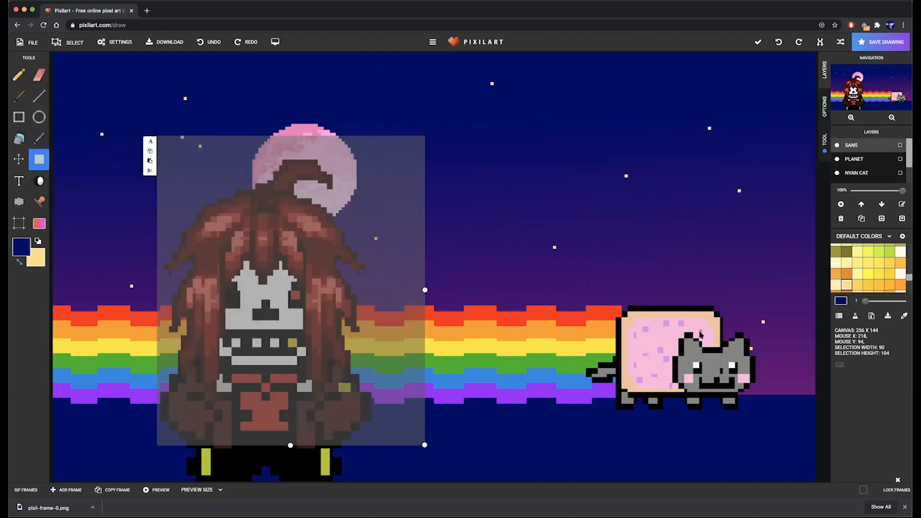
pyautogui.click(841, 204)
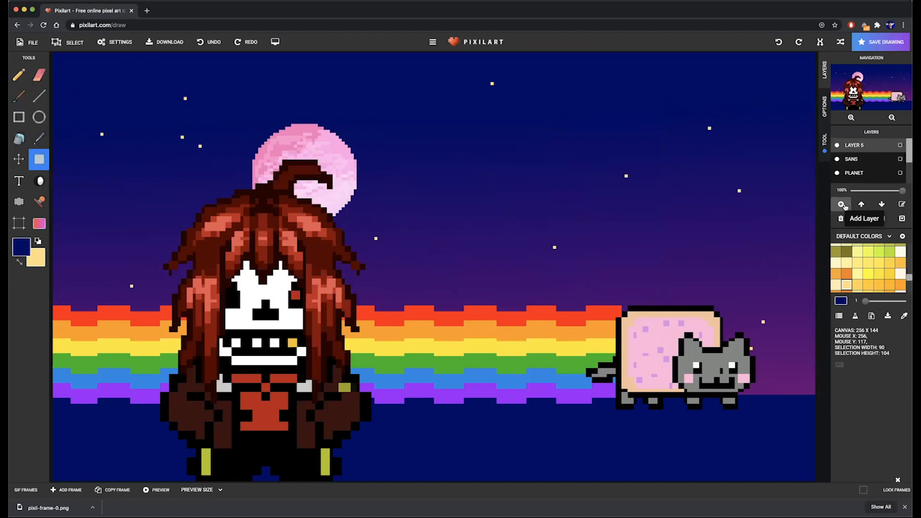
# Move the pink planet on the PLANET layer out from behind the hair to the upper middle of the sky
pyautogui.scroll(-2, 866, 159)
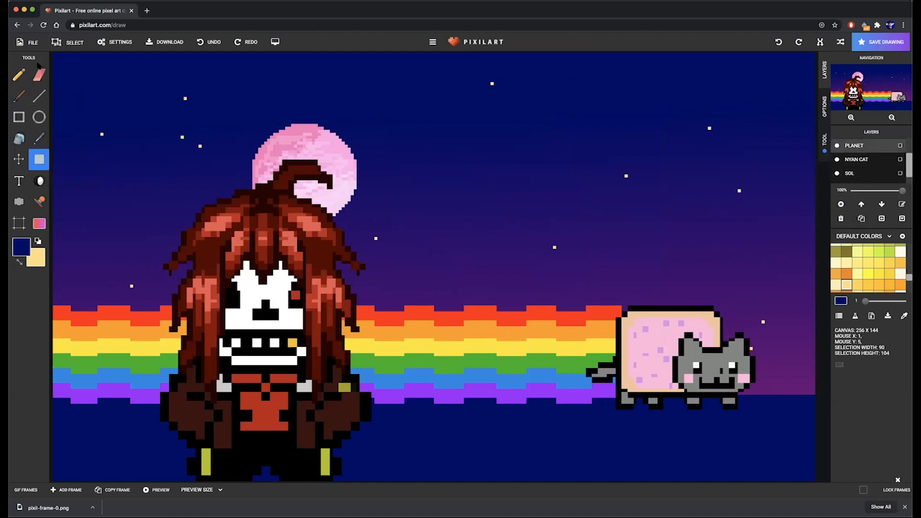
pyautogui.click(19, 159)
pyautogui.moveTo(285, 156); pyautogui.dragTo(616, 145)
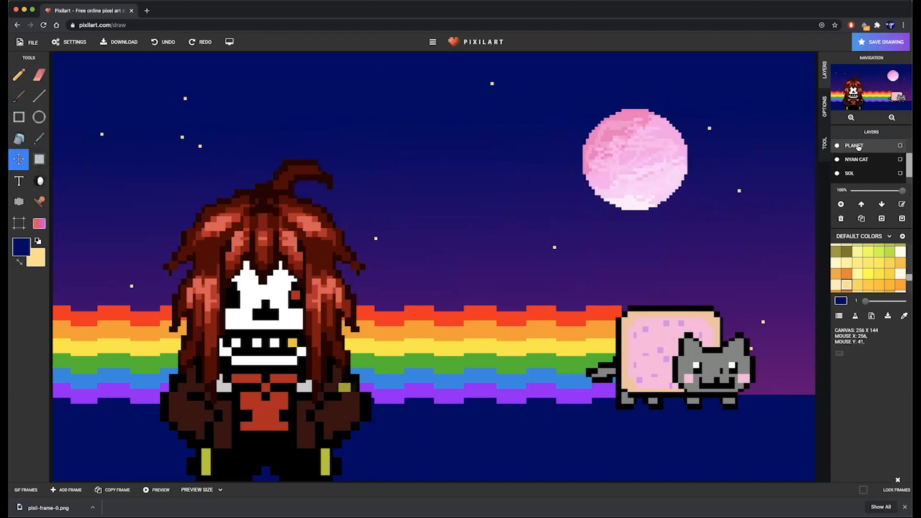
pyautogui.moveTo(616, 166); pyautogui.dragTo(426, 148)
pyautogui.scroll(3, 427, 150)
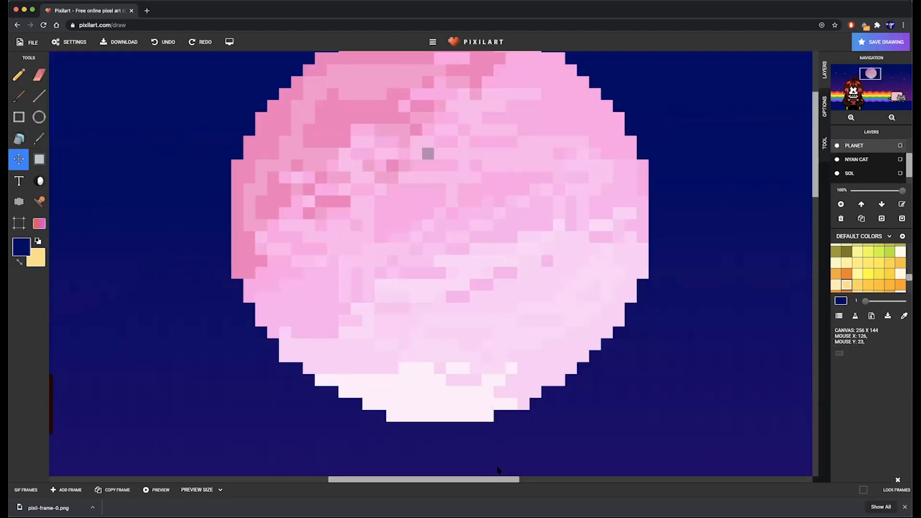
pyautogui.scroll(-3, 500, 437)
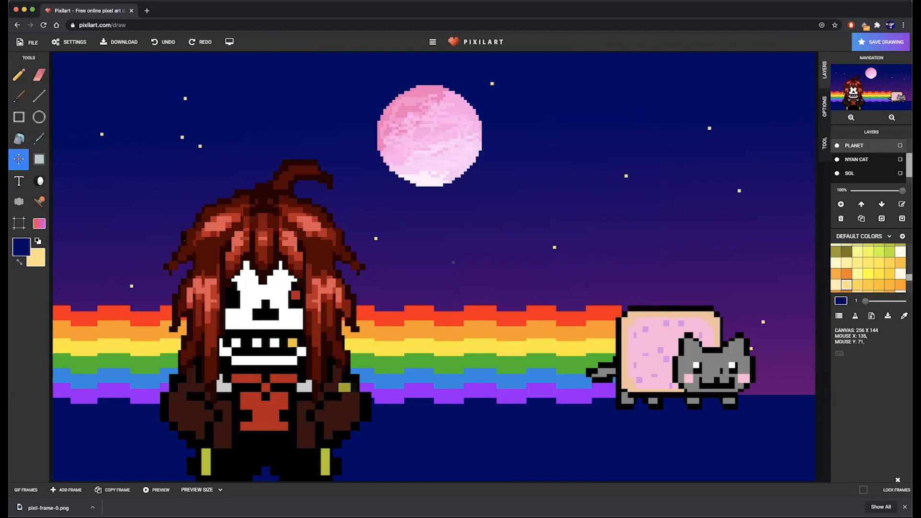
# Browse the popular stamps in the stamp gallery, loading further batches to look for another element for the scene
pyautogui.click(35, 202)
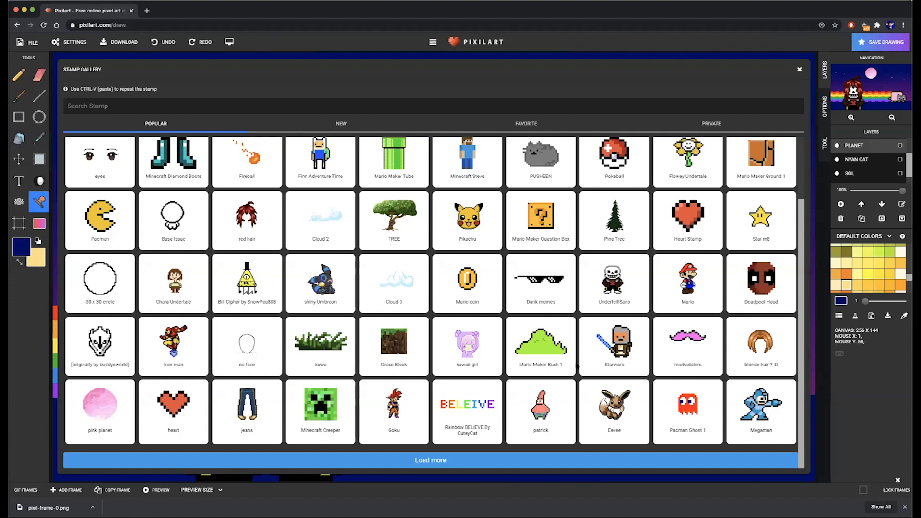
pyautogui.scroll(-2, 552, 348)
pyautogui.scroll(2, 510, 331)
pyautogui.scroll(-2, 495, 365)
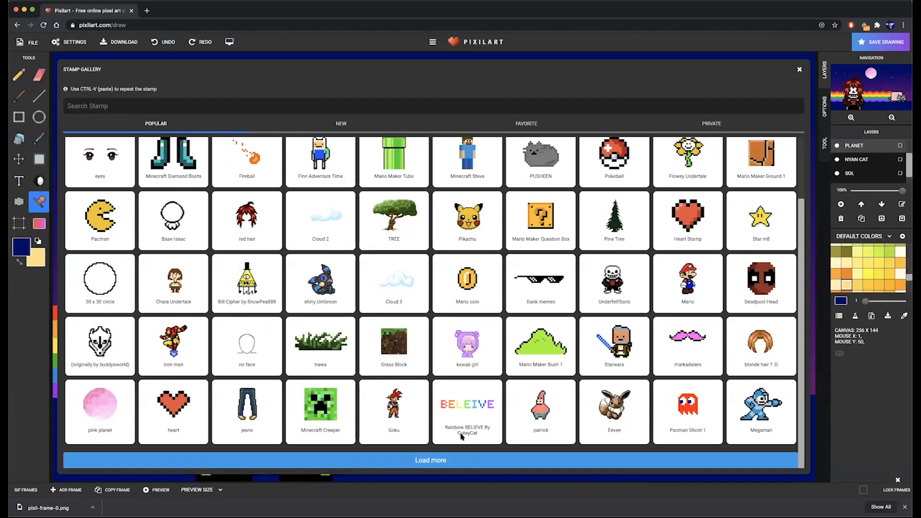
pyautogui.scroll(1, 462, 434)
pyautogui.scroll(-1, 464, 427)
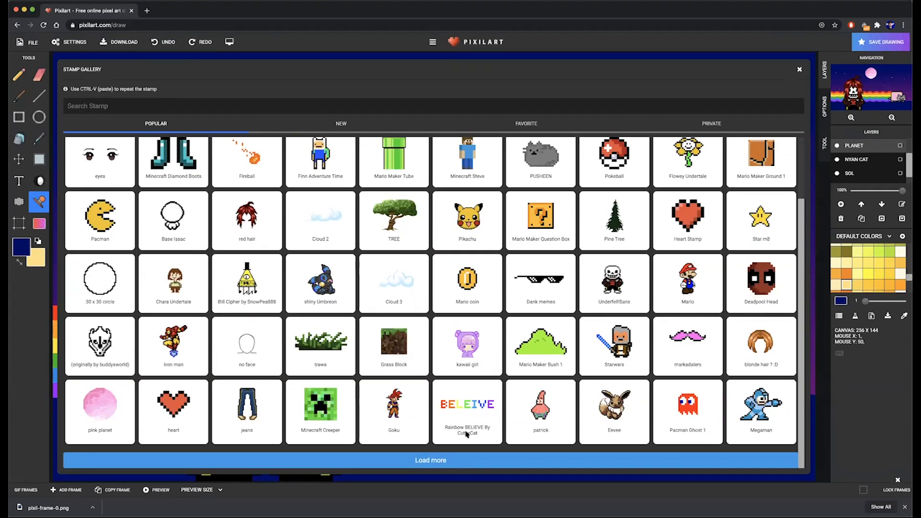
pyautogui.click(454, 461)
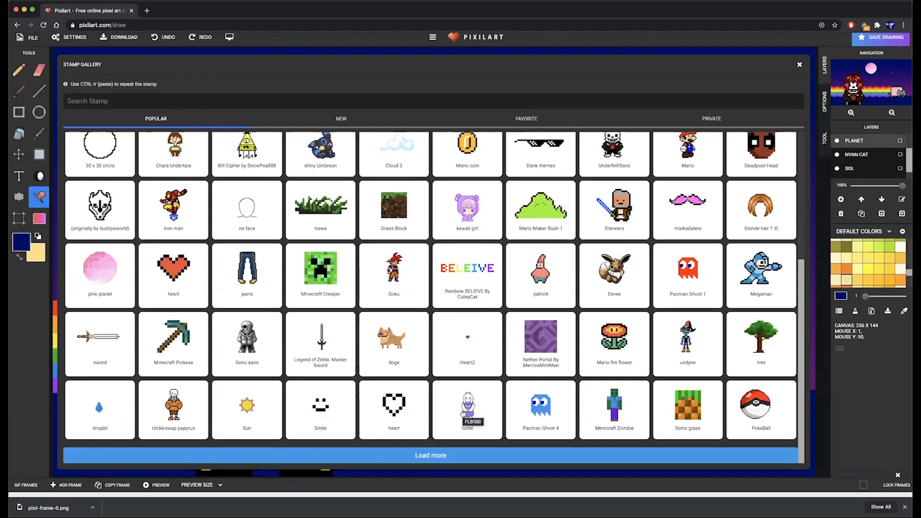
pyautogui.click(455, 465)
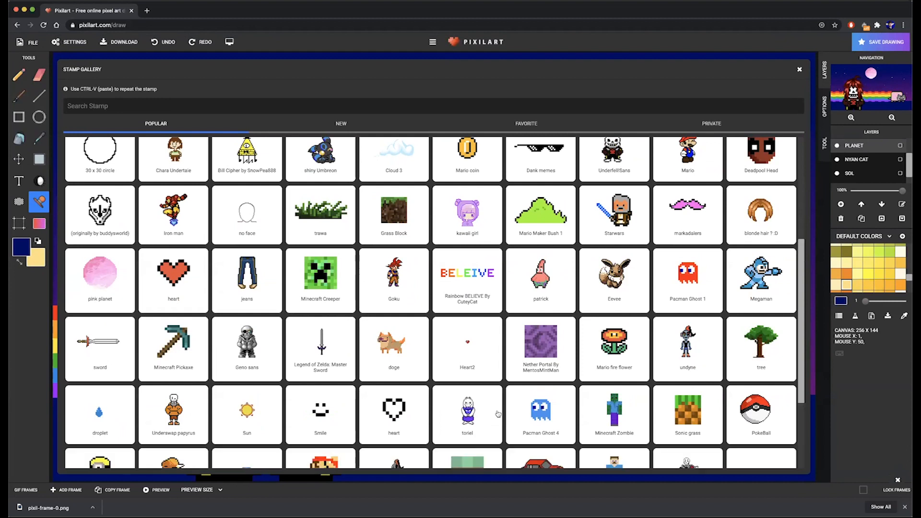
pyautogui.scroll(-3, 506, 396)
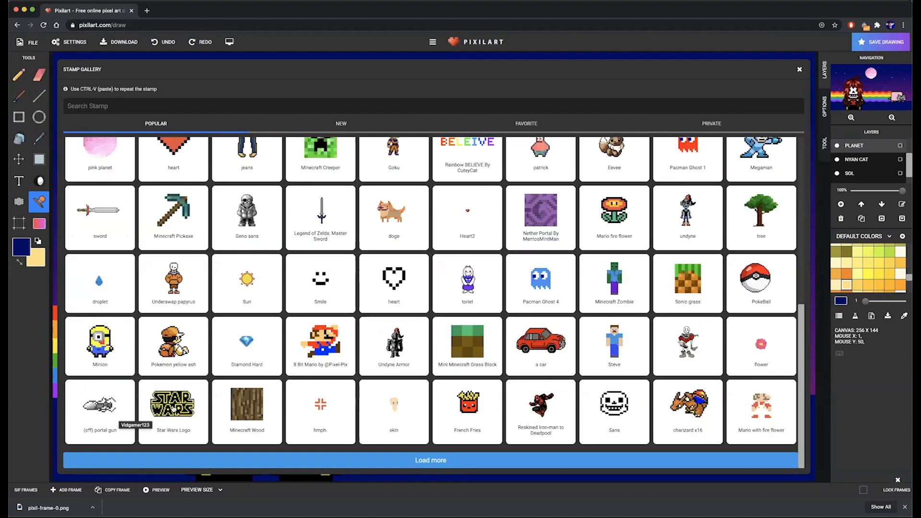
pyautogui.scroll(-1, 408, 431)
pyautogui.click(430, 454)
pyautogui.scroll(-3, 432, 450)
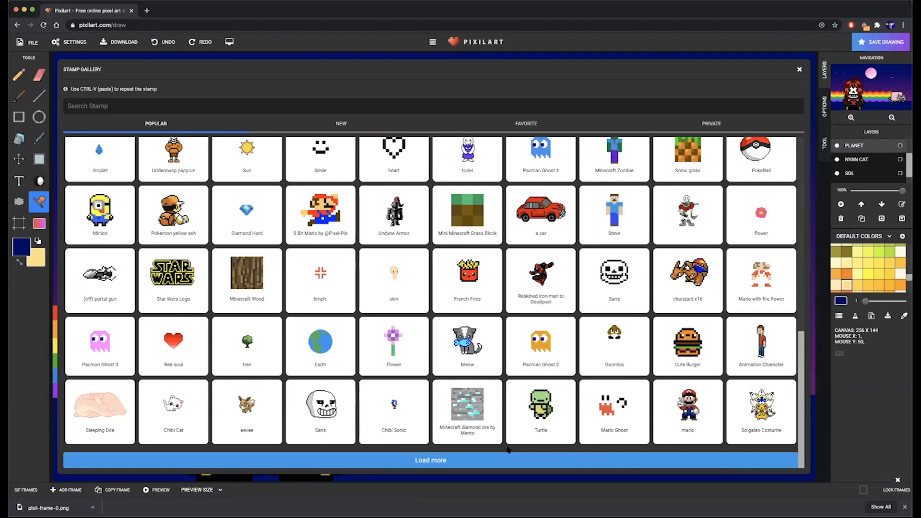
pyautogui.click(497, 460)
pyautogui.scroll(-3, 497, 438)
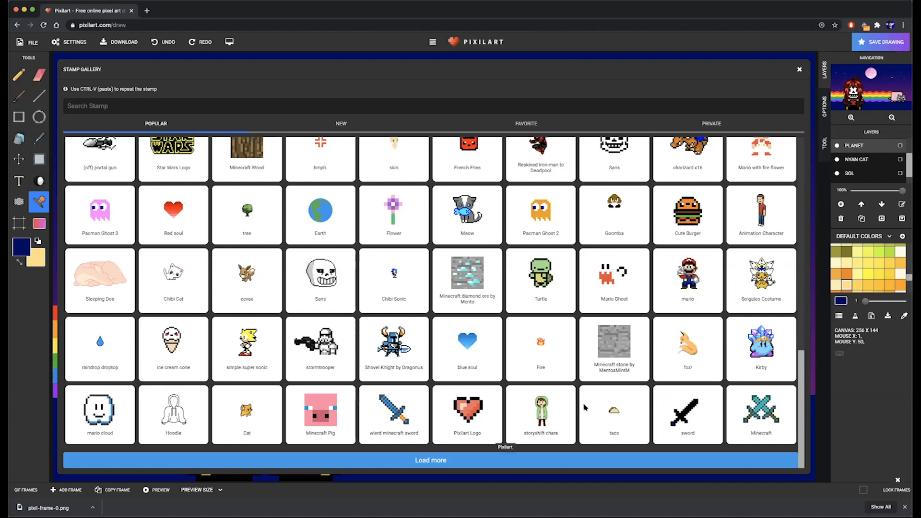
pyautogui.scroll(-1, 463, 408)
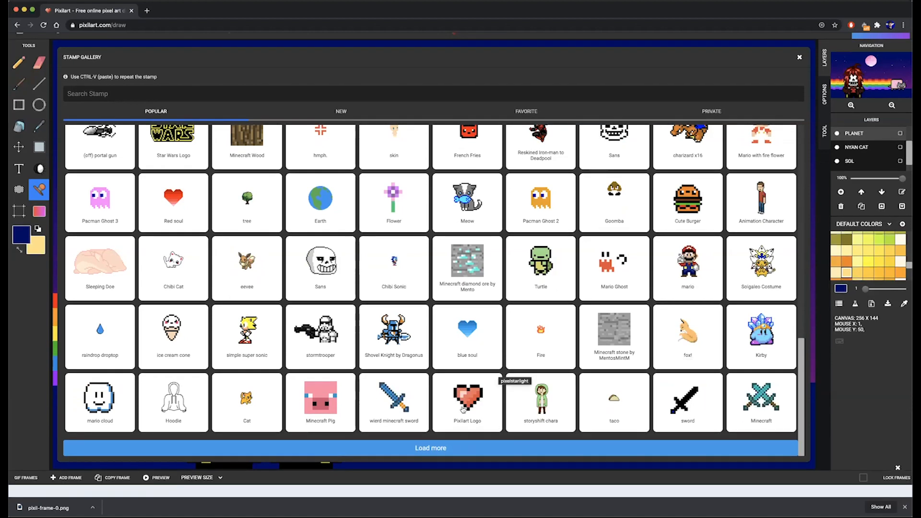
pyautogui.scroll(-3, 463, 408)
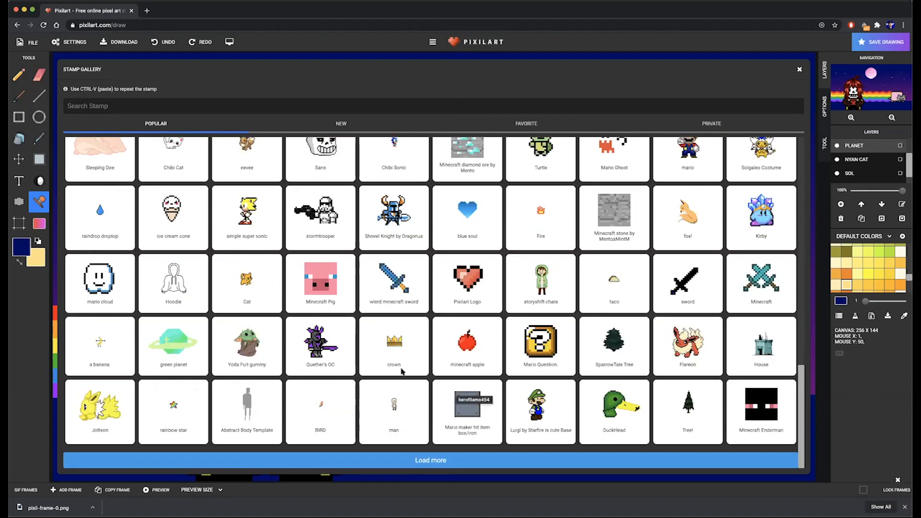
pyautogui.click(500, 460)
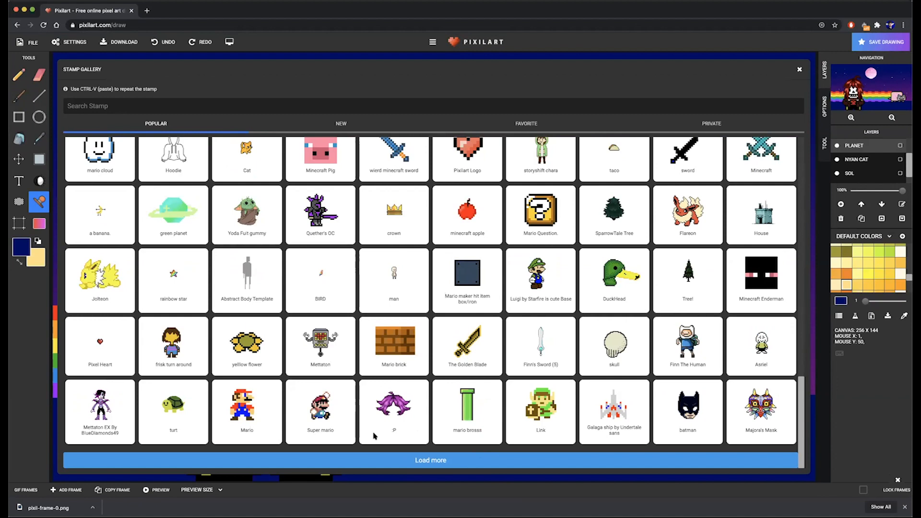
pyautogui.scroll(15, 338, 458)
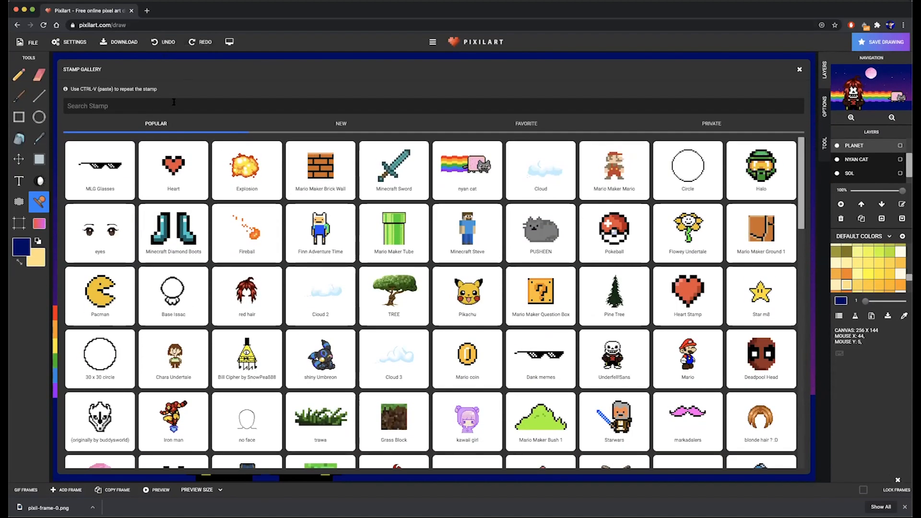
# Search the stamp gallery for "jake", then clear the search
pyautogui.click(174, 102)
pyautogui.write('jake')
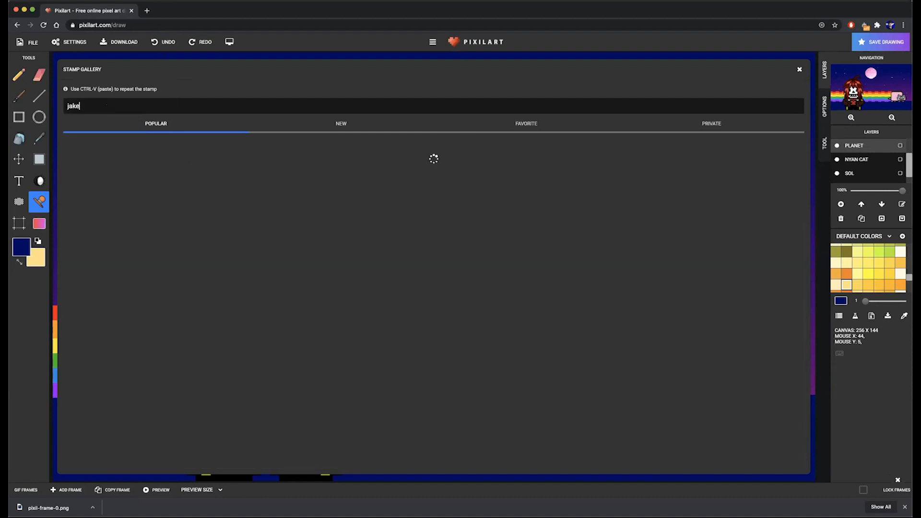
pyautogui.press('BackSpace')
pyautogui.press('BackSpace')
pyautogui.press('BackSpace')
pyautogui.press('BackSpace')
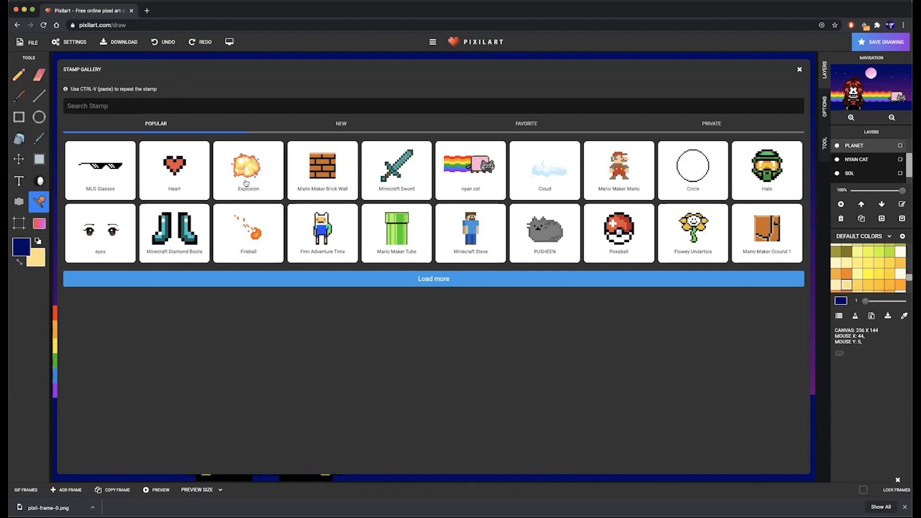
# Add the Explosion stamp on the PLANET layer, shrink it, and move it over the pink planet's lower-right edge
pyautogui.click(245, 182)
pyautogui.moveTo(458, 244); pyautogui.dragTo(614, 221)
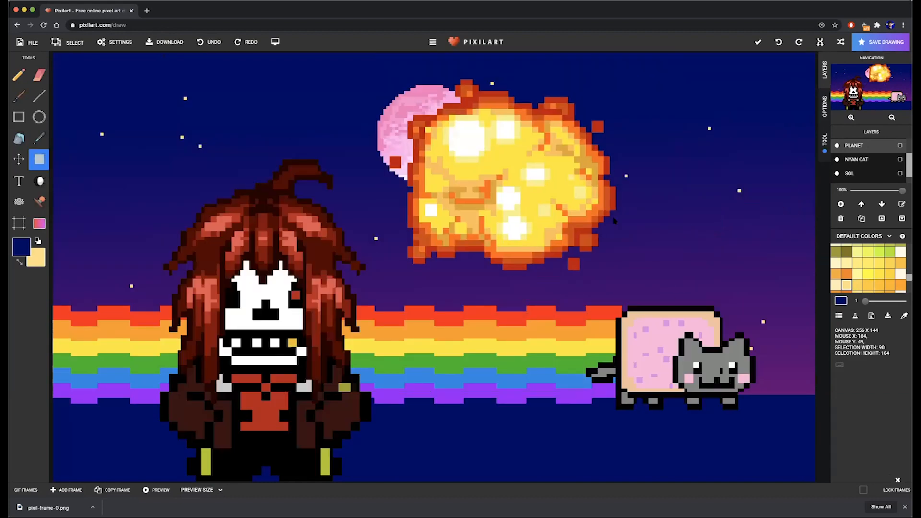
pyautogui.moveTo(672, 303); pyautogui.dragTo(448, 140)
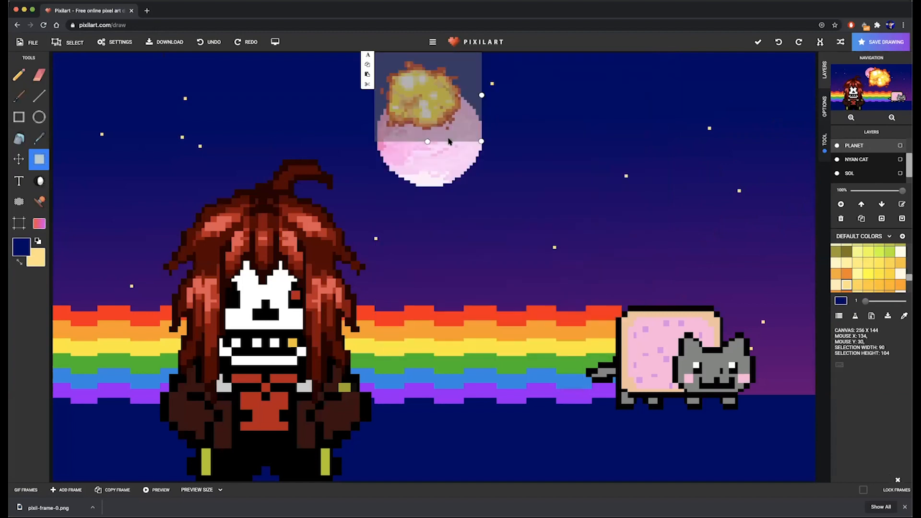
pyautogui.moveTo(430, 105); pyautogui.dragTo(470, 177)
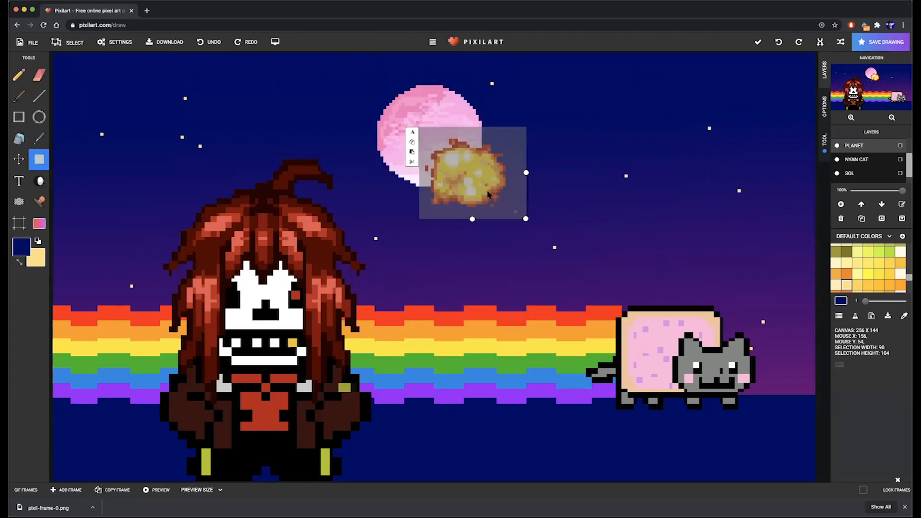
# Copy the explosion, paste a second one, shrink it to a much smaller size, and place it at the planet's upper-left edge
pyautogui.click(412, 145)
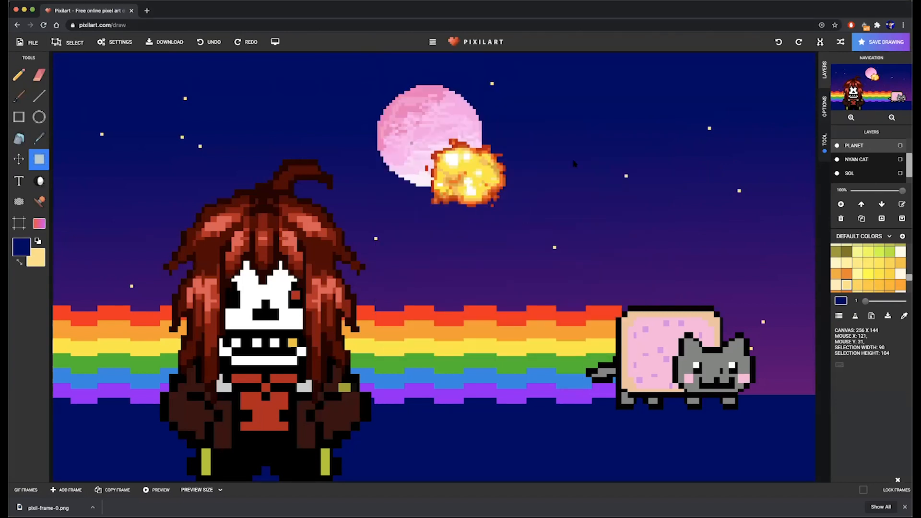
pyautogui.moveTo(586, 133); pyautogui.dragTo(615, 152)
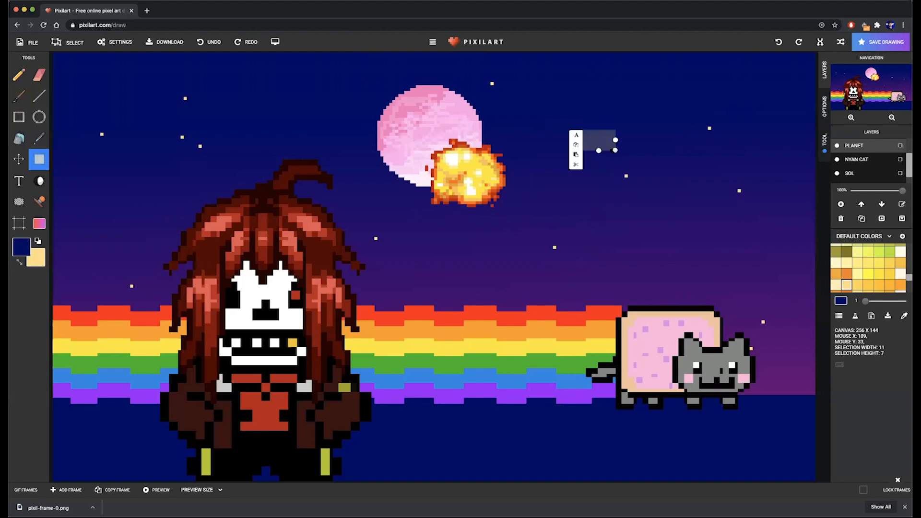
pyautogui.click(572, 157)
pyautogui.moveTo(429, 273); pyautogui.dragTo(356, 132)
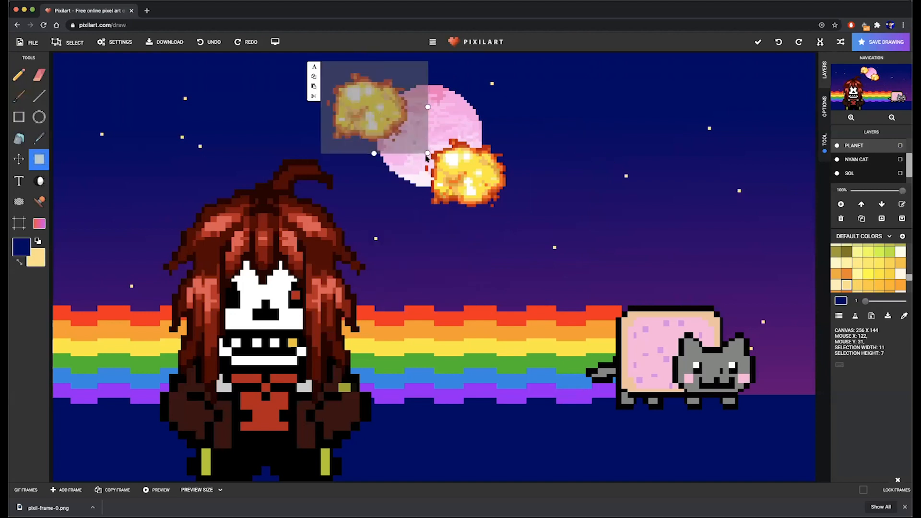
pyautogui.moveTo(427, 153); pyautogui.dragTo(406, 104)
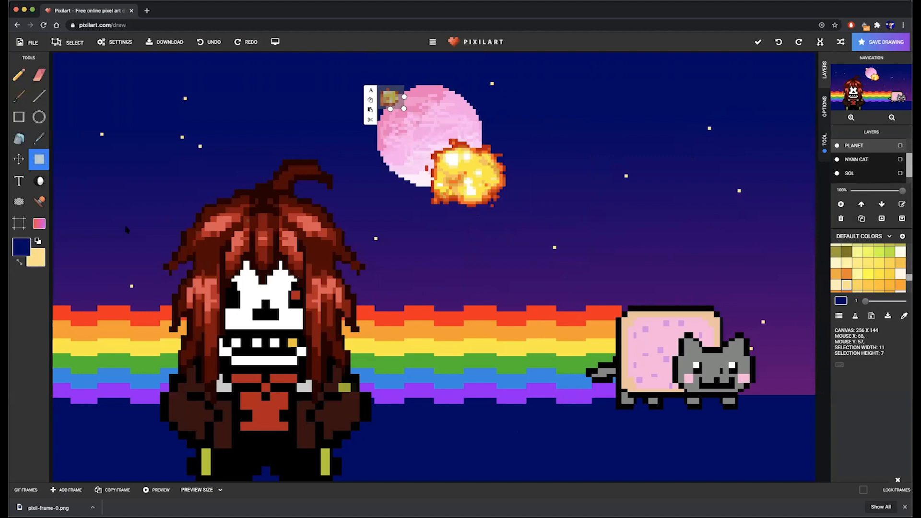
# Reopen the stamp gallery to choose another stamp for the scene
pyautogui.click(40, 202)
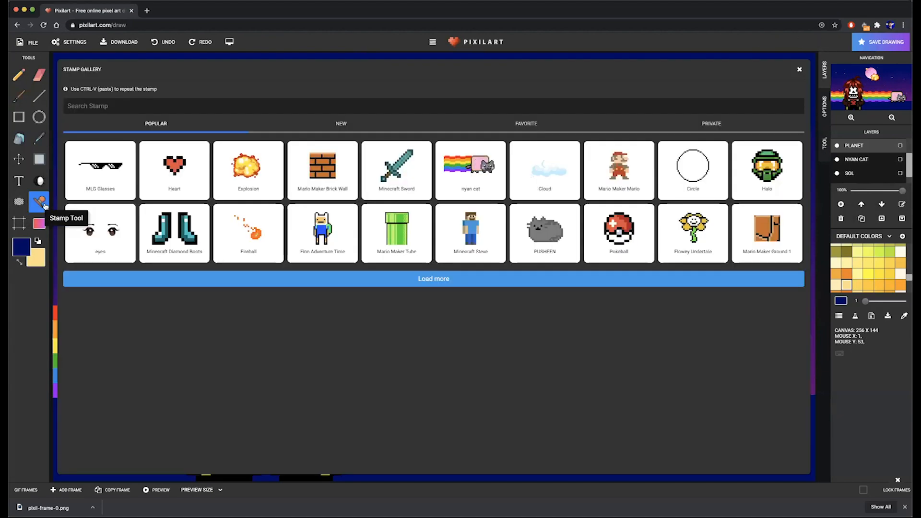